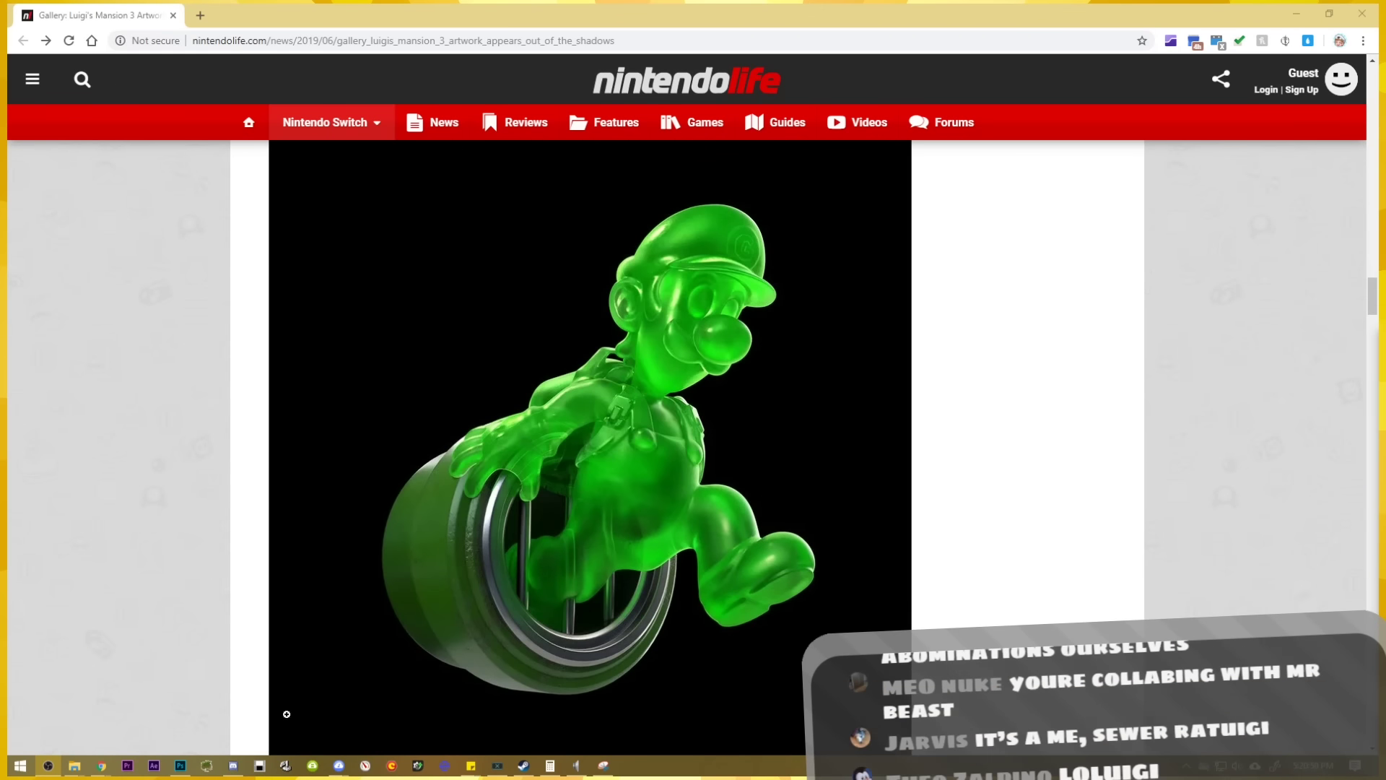
Switch to Photoshop, cut the professor's selected nose and mouth out of the glasses layer and paste them as a separate layer.
click(181, 765)
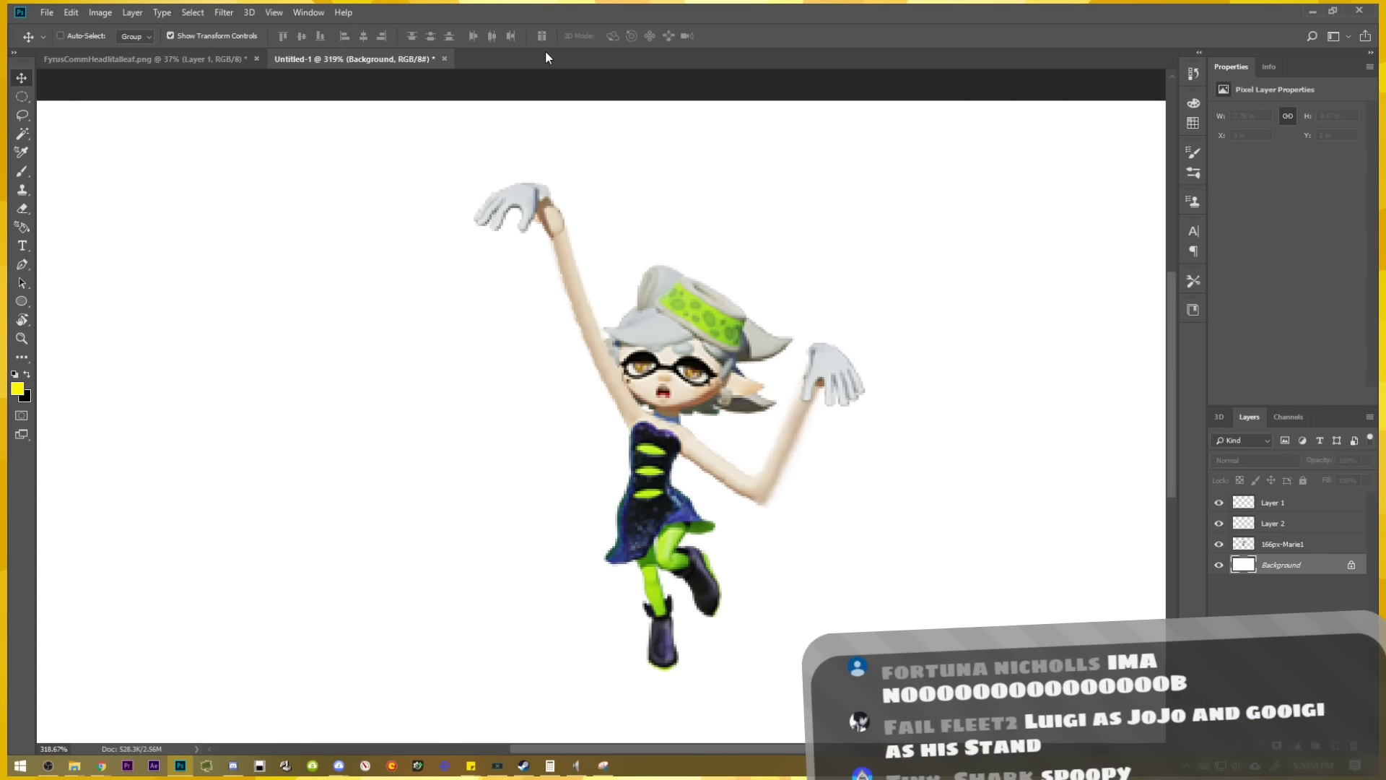
right_click(545, 51)
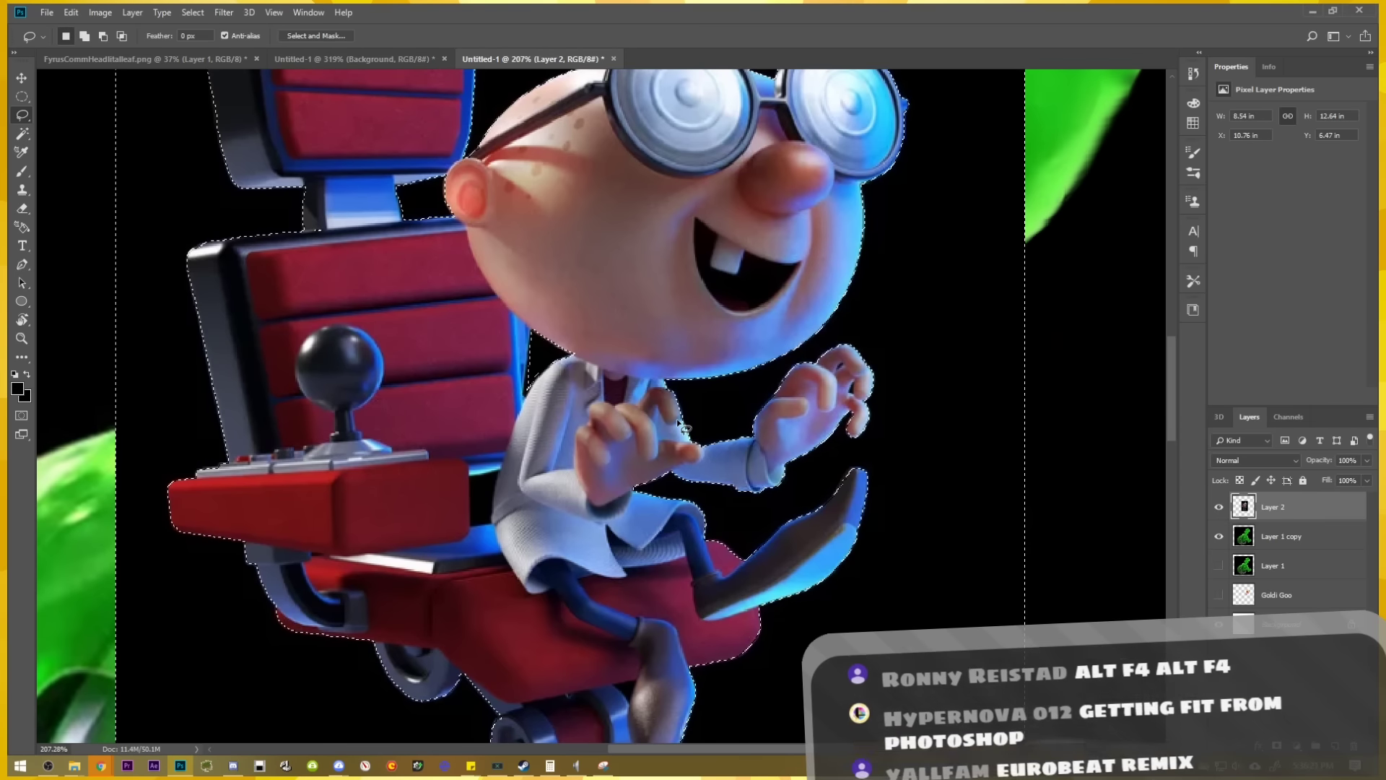
scroll(688, 456, down, 2)
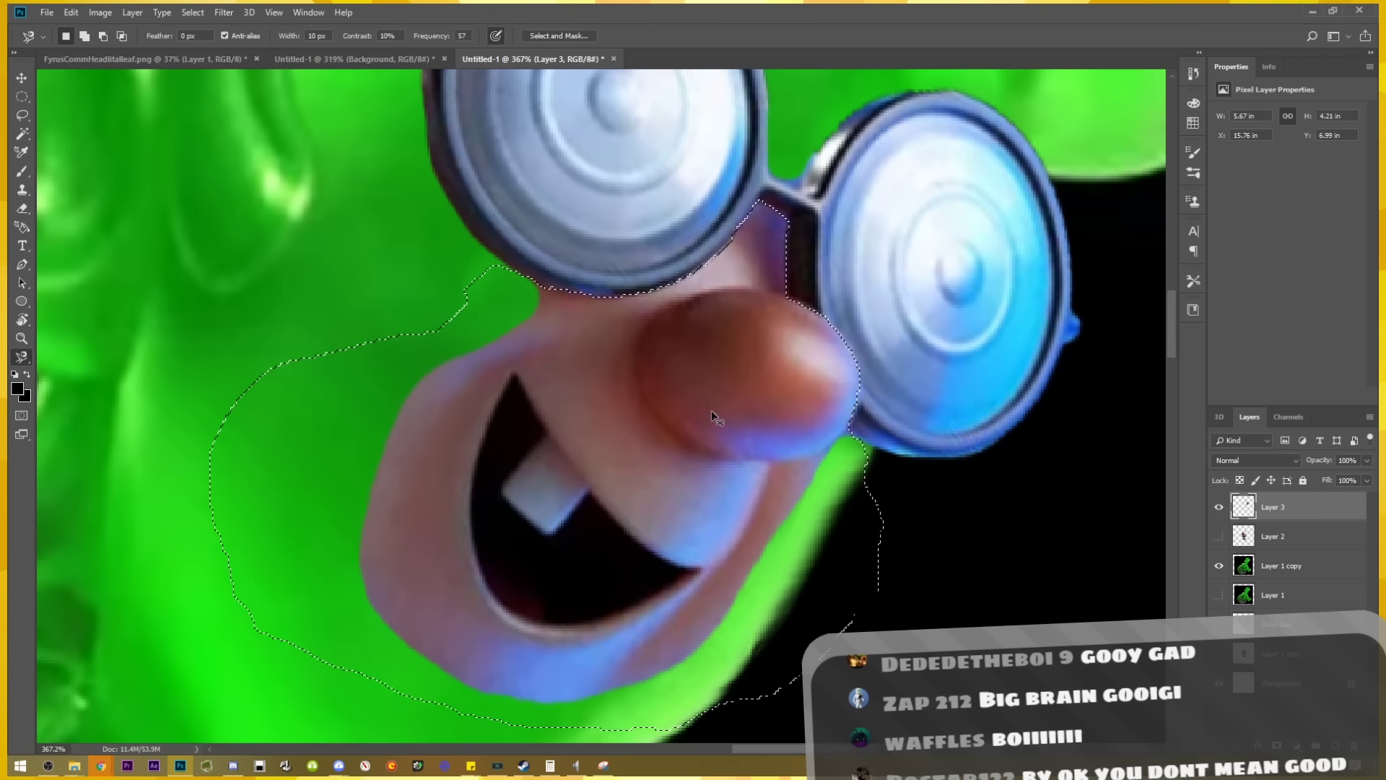
key(Delete)
key(ctrl+v)
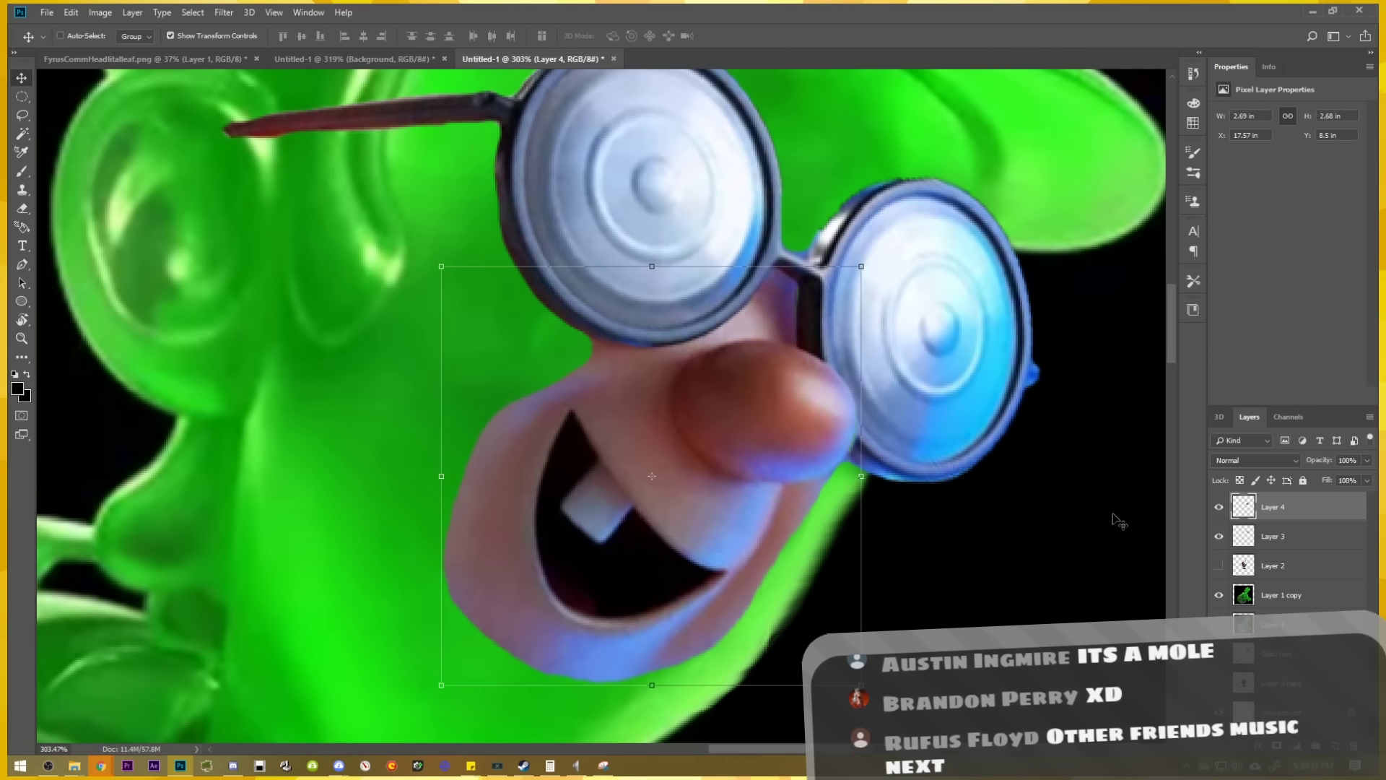
Set the nose-and-mouth layer's blend mode to Luminosity, trying Saturation for comparison.
click(1291, 464)
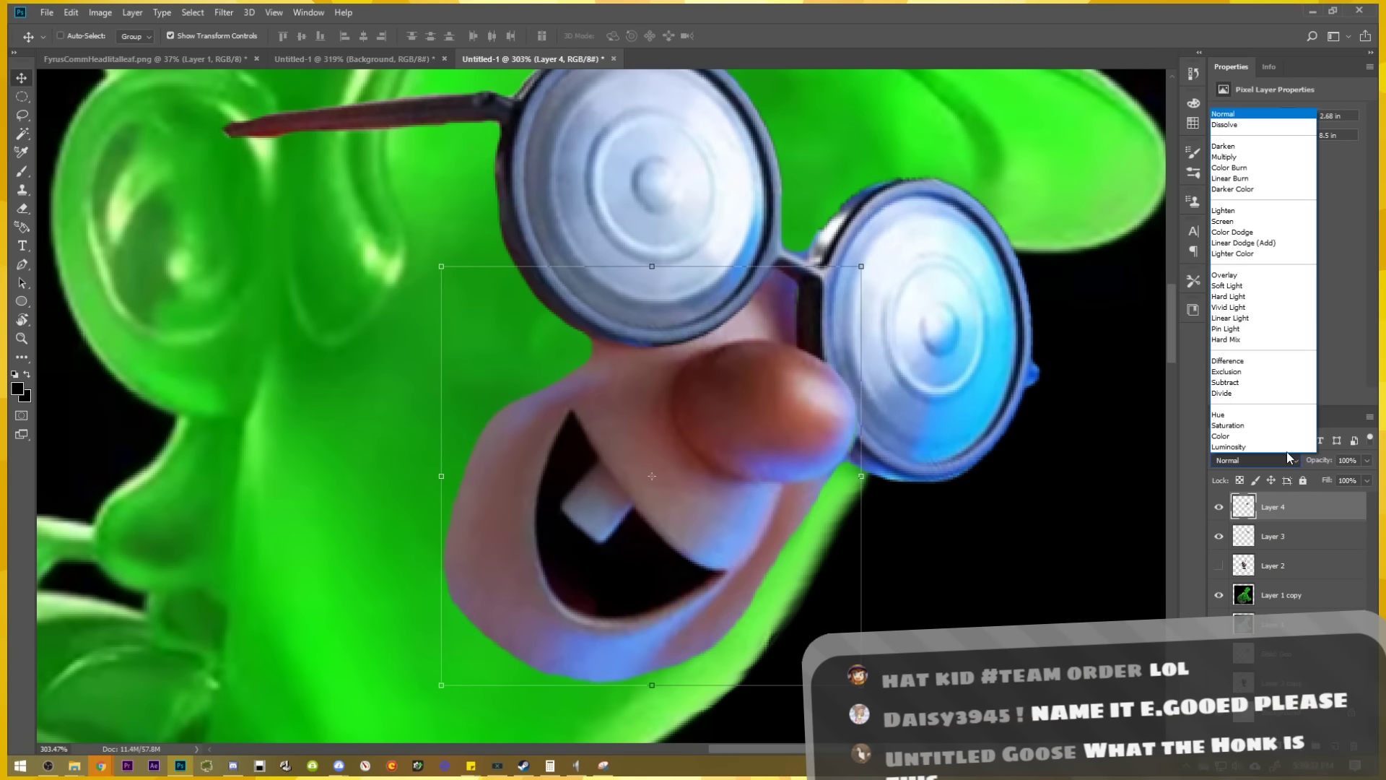
click(1271, 464)
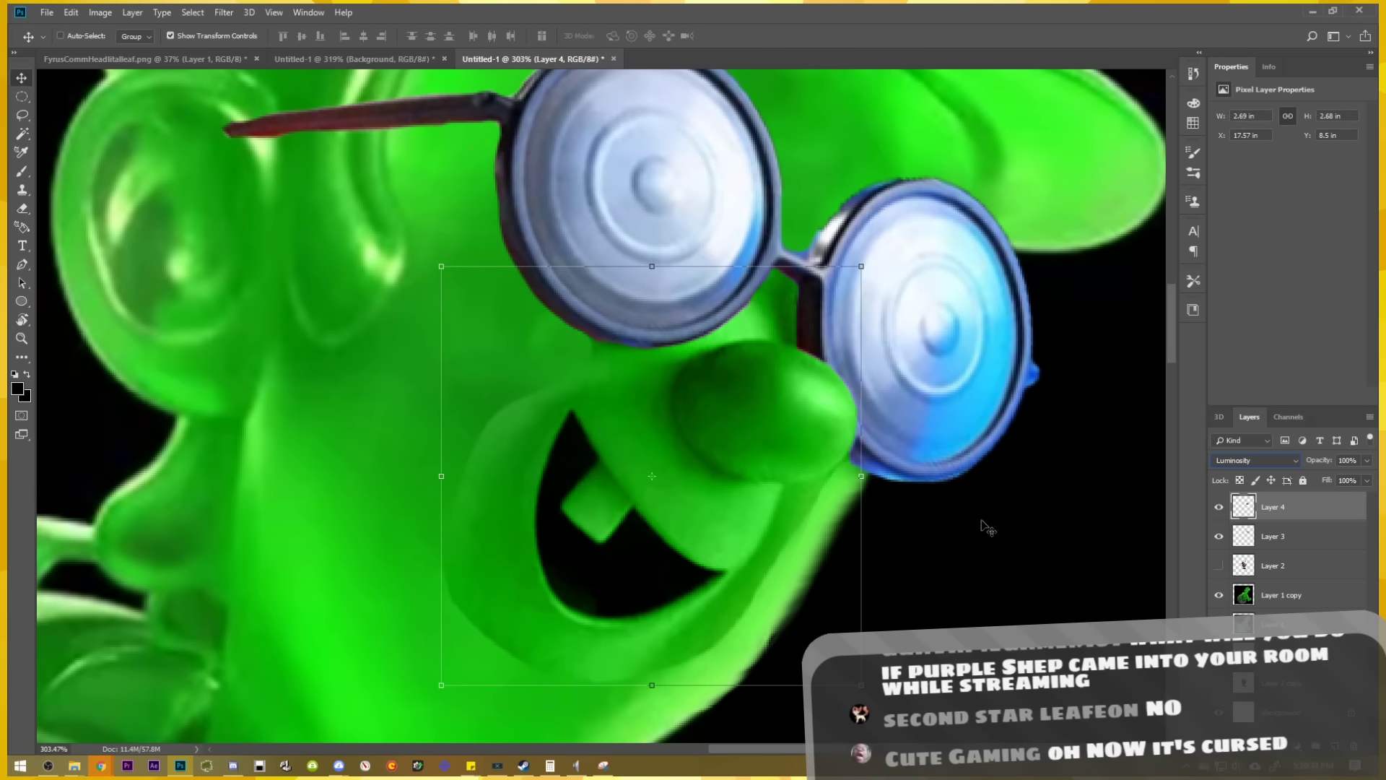
key(shift+minus)
key(shift+minus)
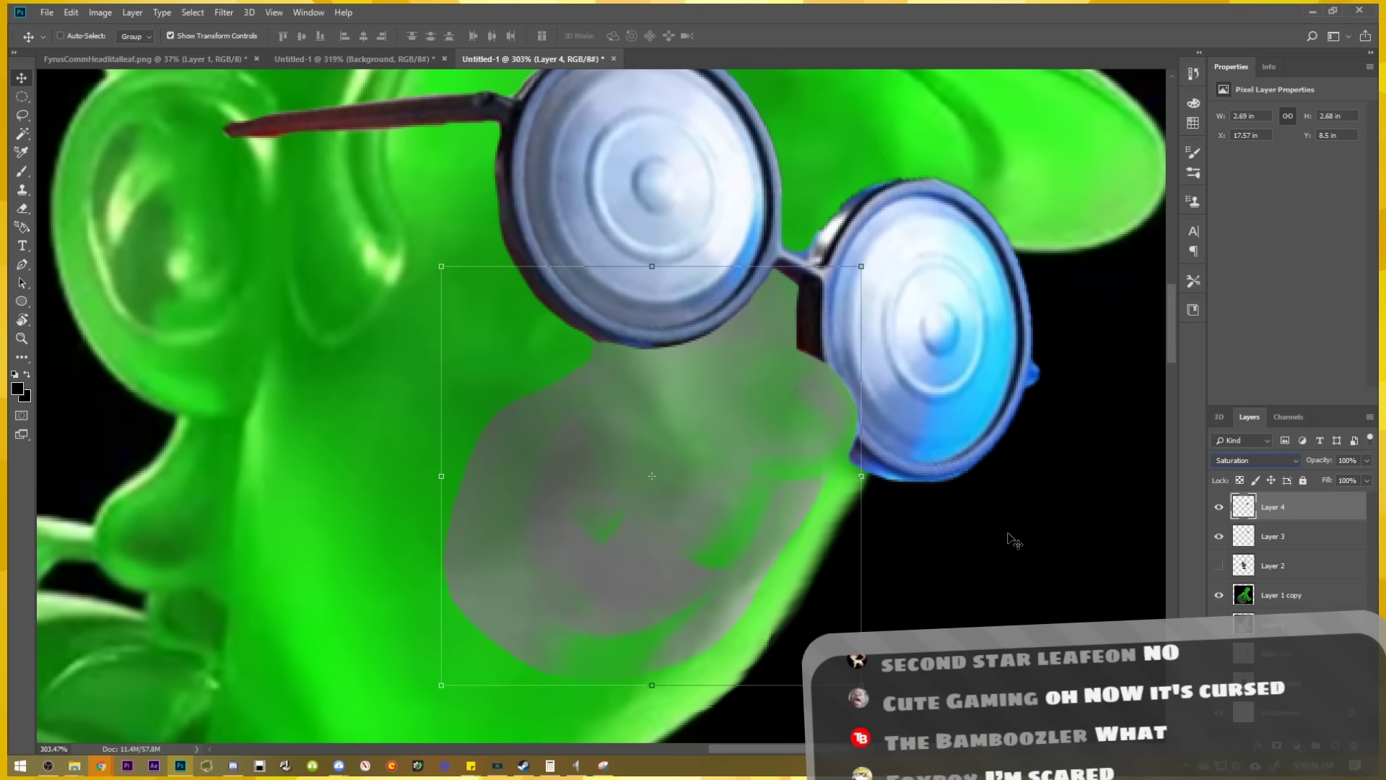
key(shift+plus)
key(shift+plus)
key(shift+plus)
Erase the outer edges of the nose-and-mouth cutout with a soft eraser to blend it into the green face and chin.
key(e)
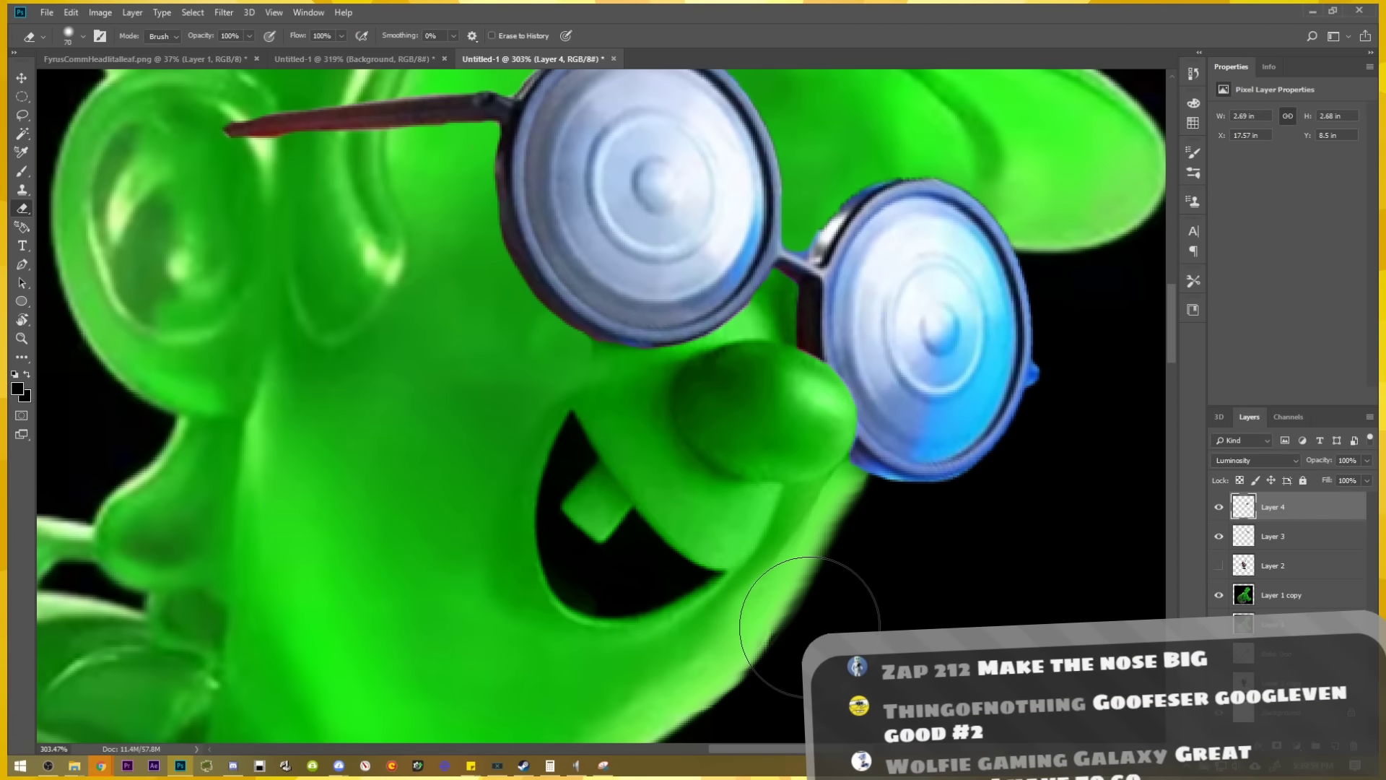
drag(847, 564, 840, 661)
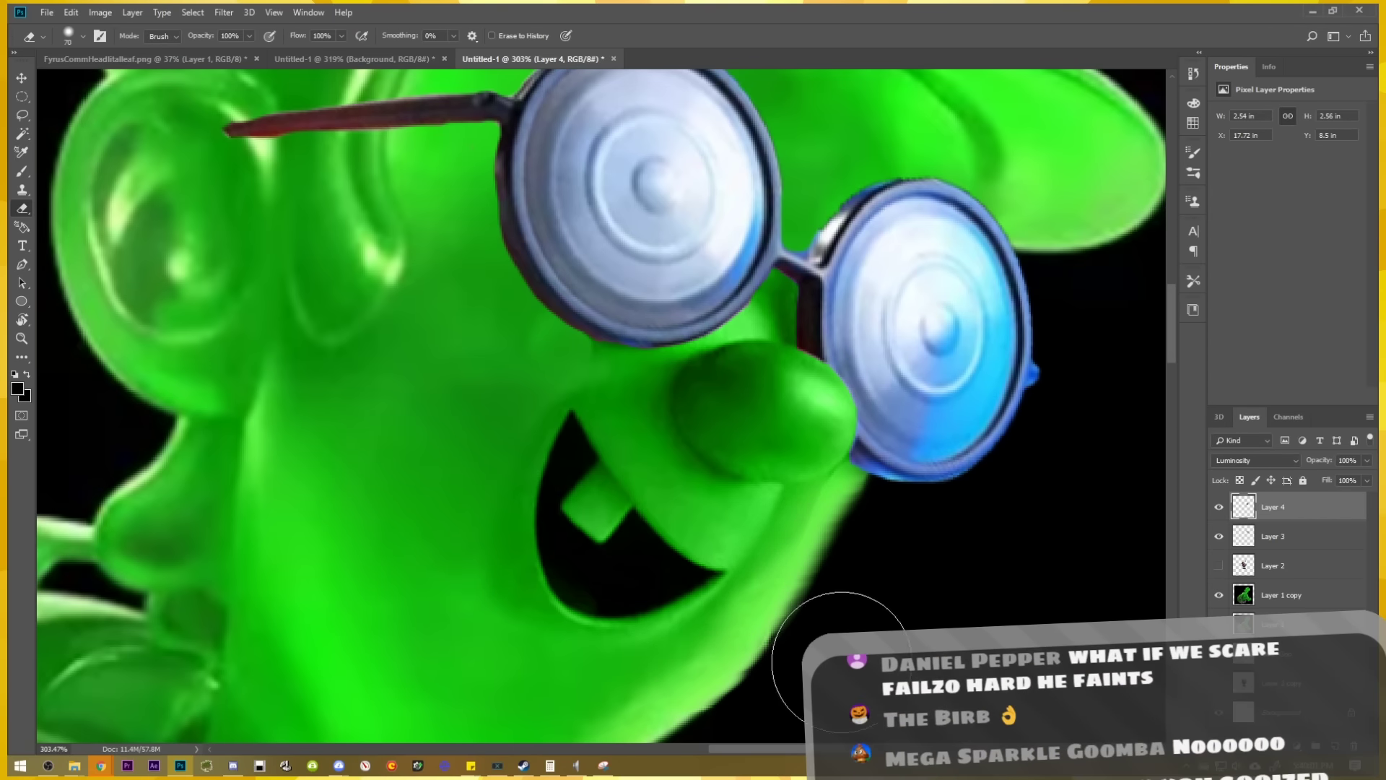
key(ctrl+0)
key(v)
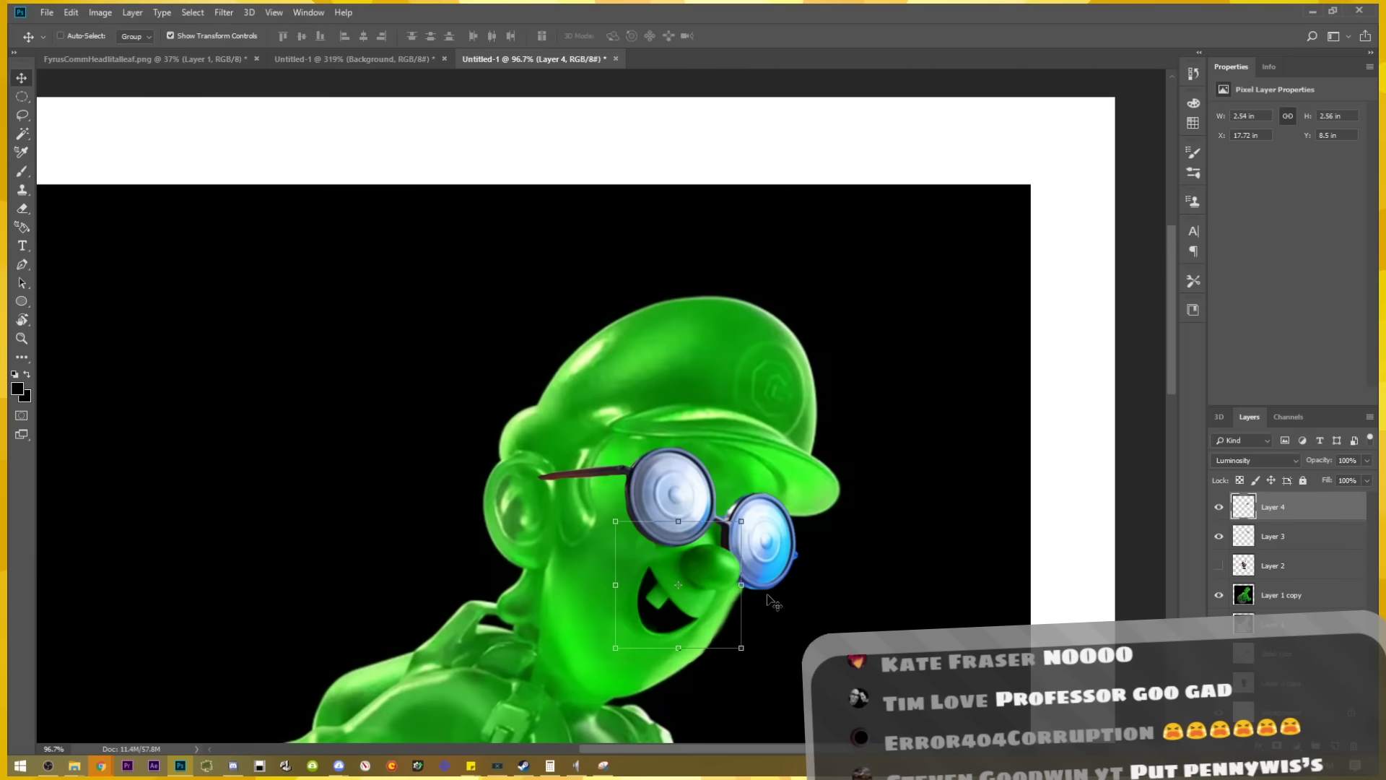
drag(752, 626, 754, 472)
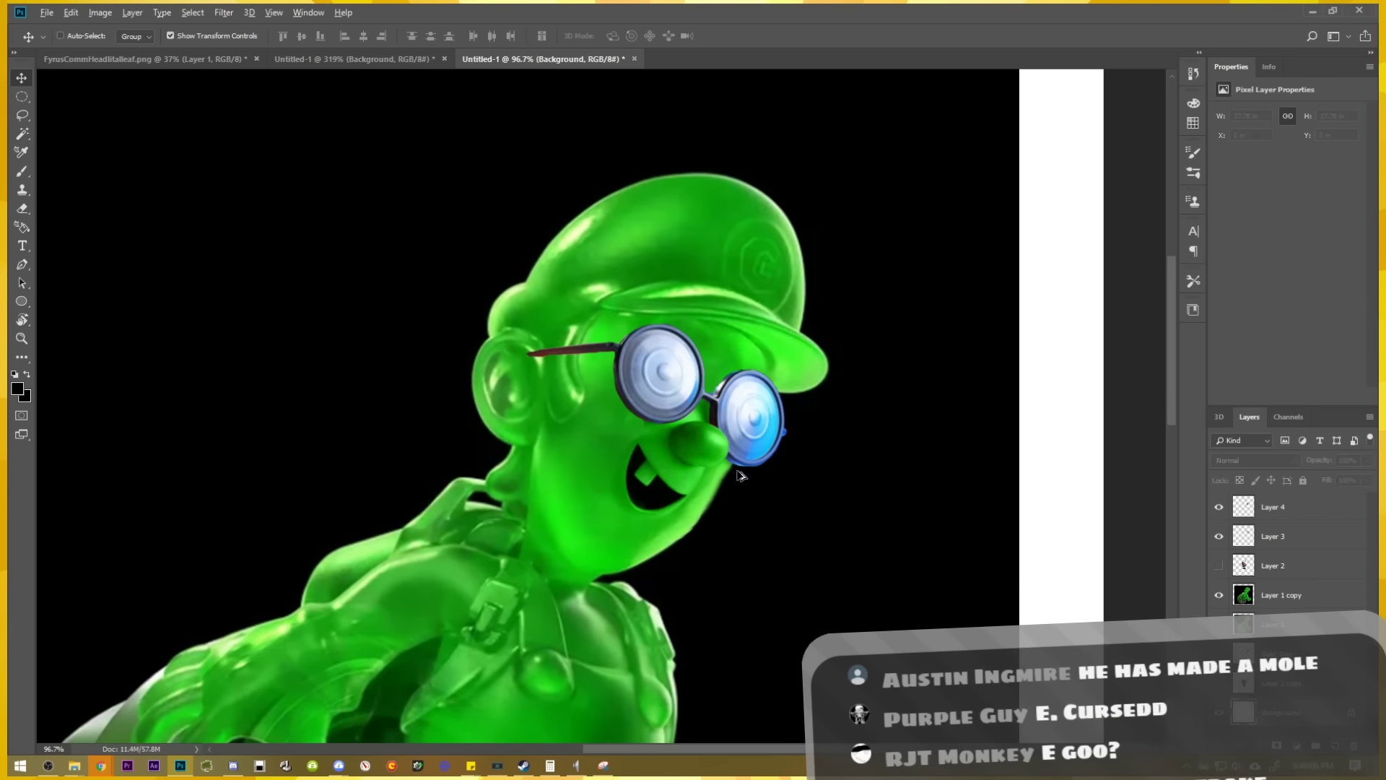
scroll(731, 466, down, 5)
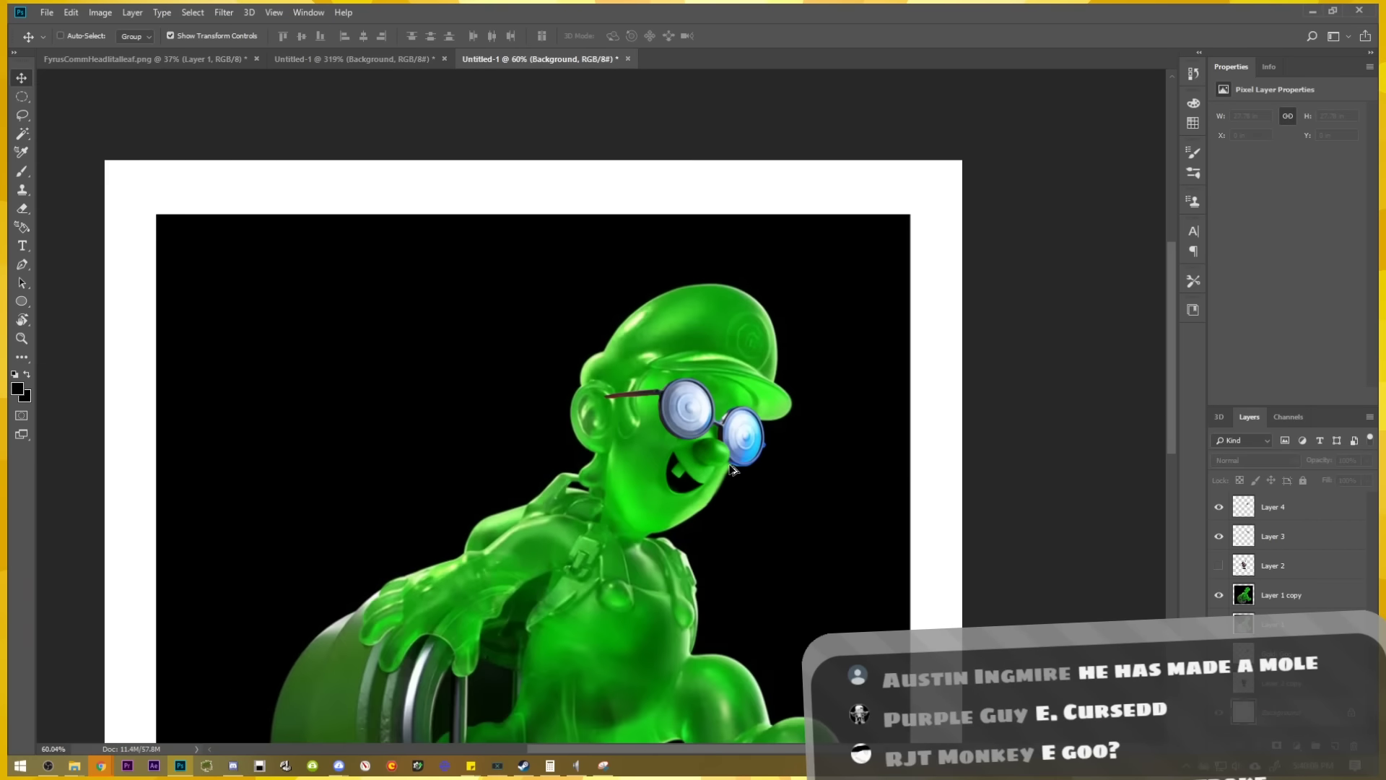
drag(780, 514, 732, 357)
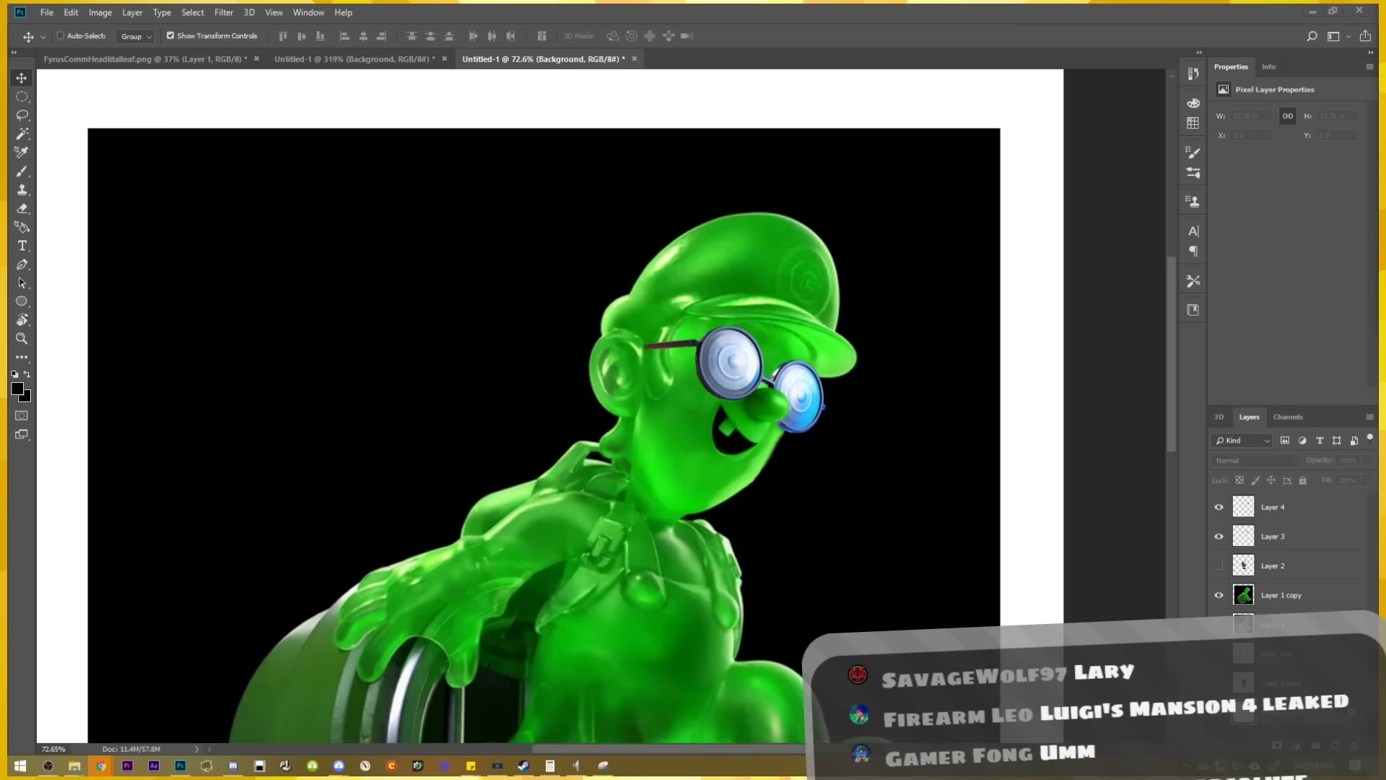
Switch to the browser, browse the Larry the Cucumber image results and save a picture as Large_larry.jpg in the Luigi Renders folder.
key(alt+Tab)
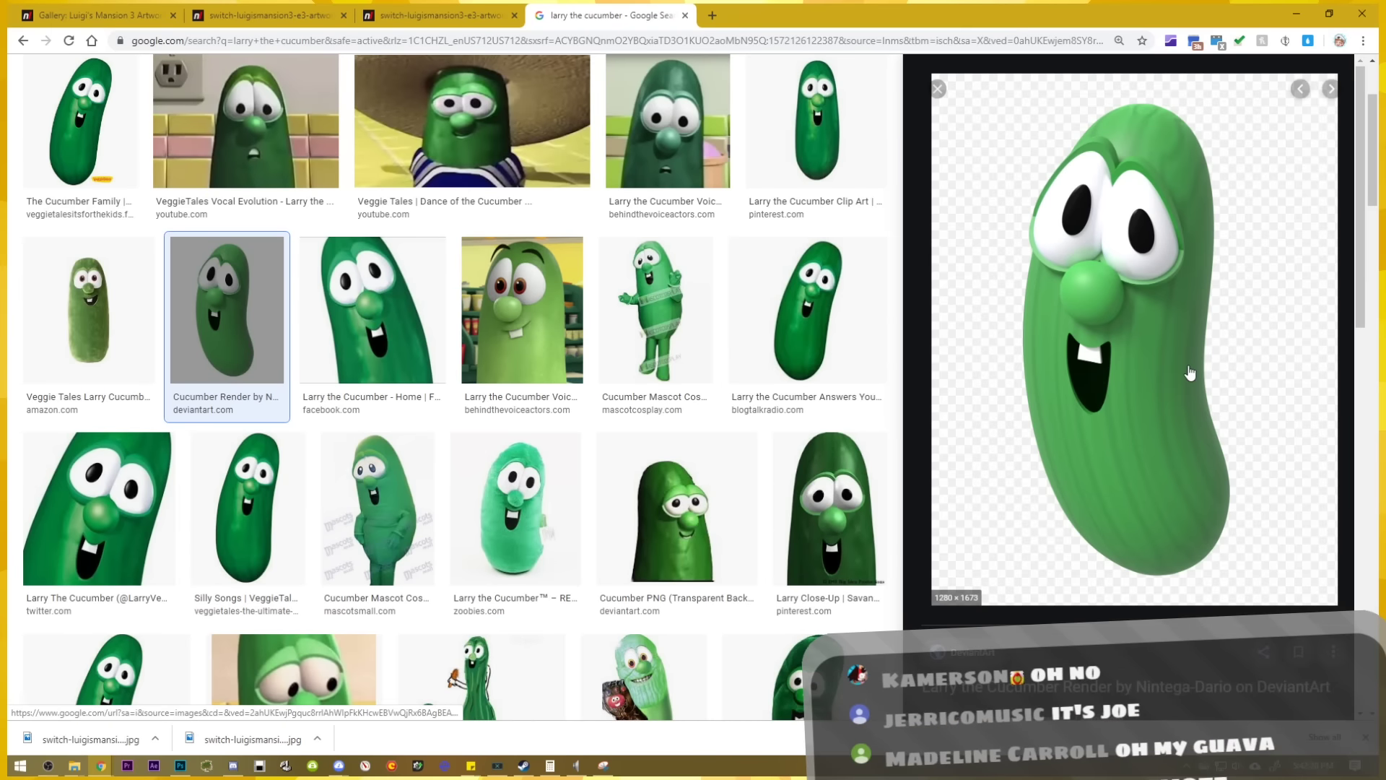
scroll(650, 361, up, 3)
click(216, 304)
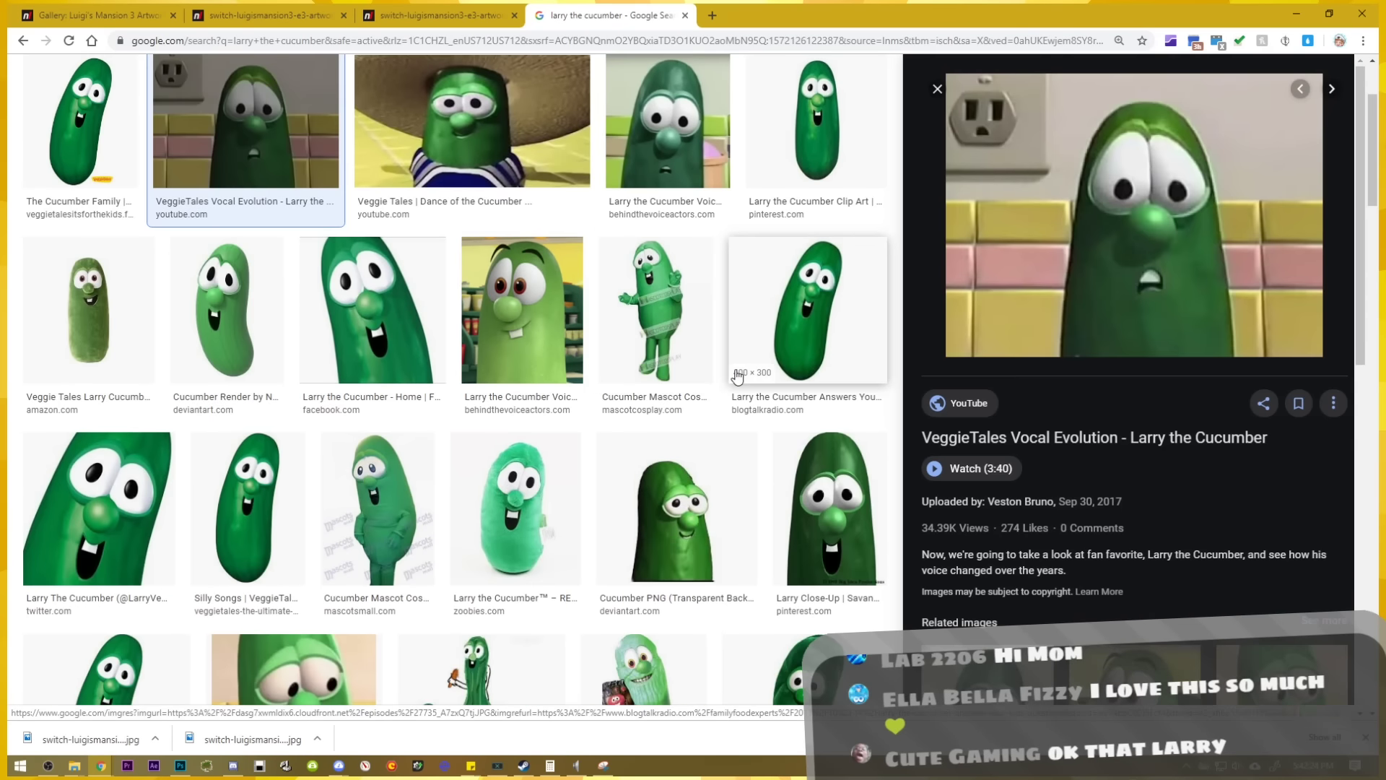
scroll(717, 366, down, 1)
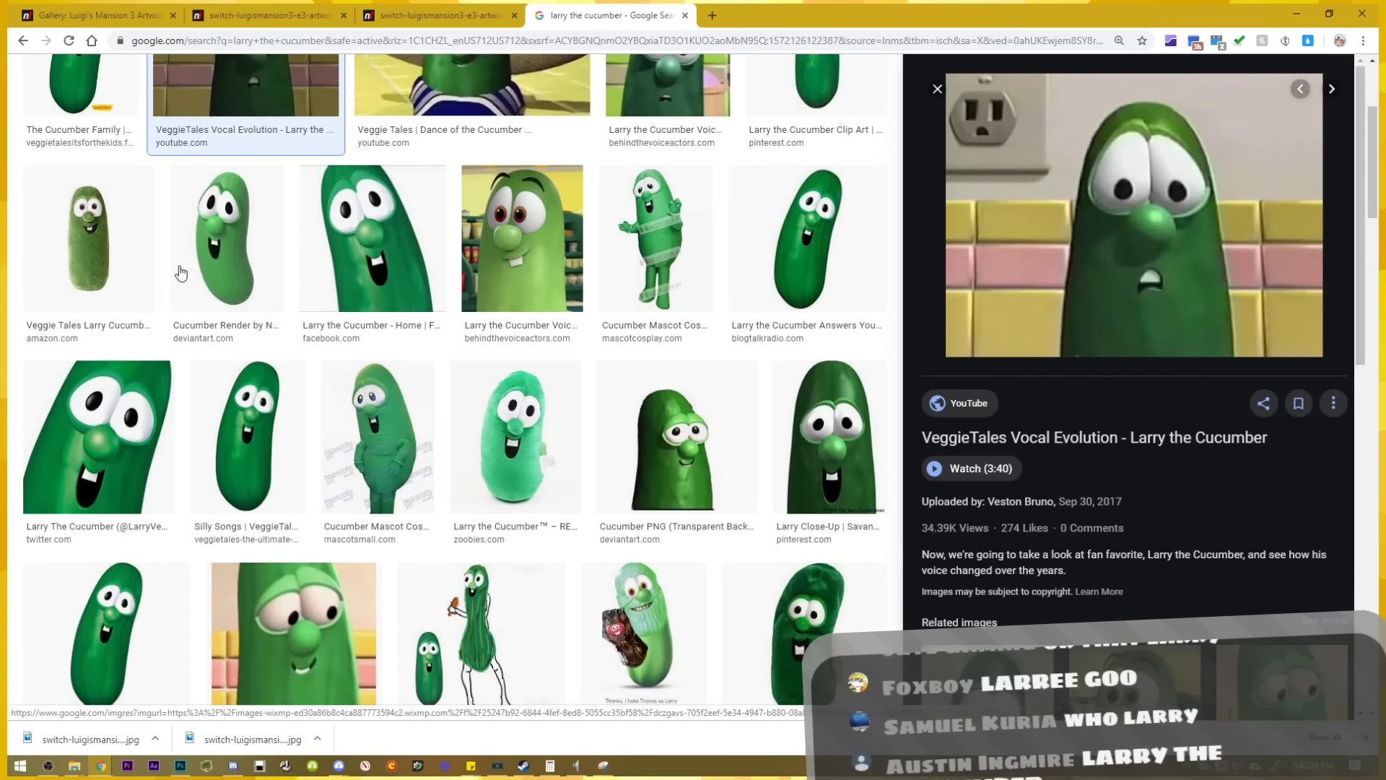
click(228, 238)
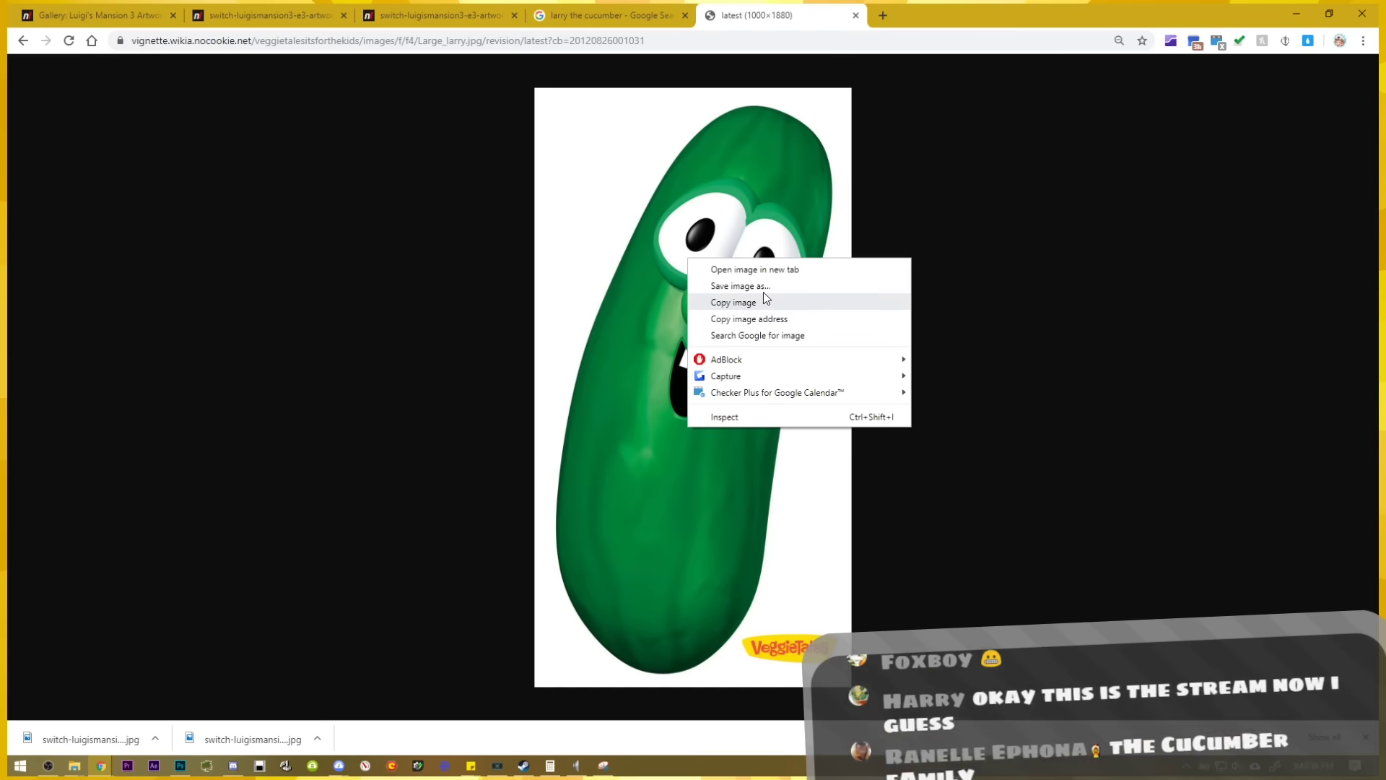
click(764, 288)
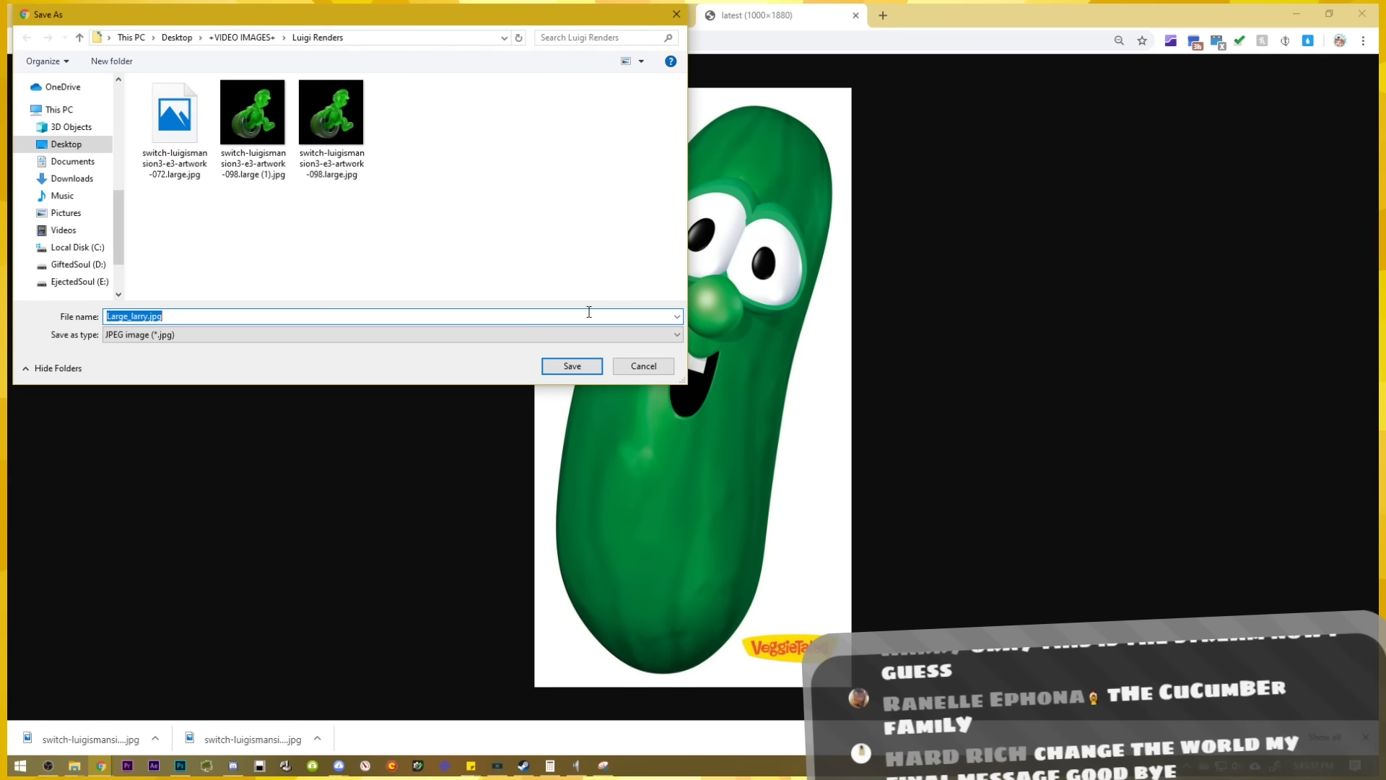
click(582, 363)
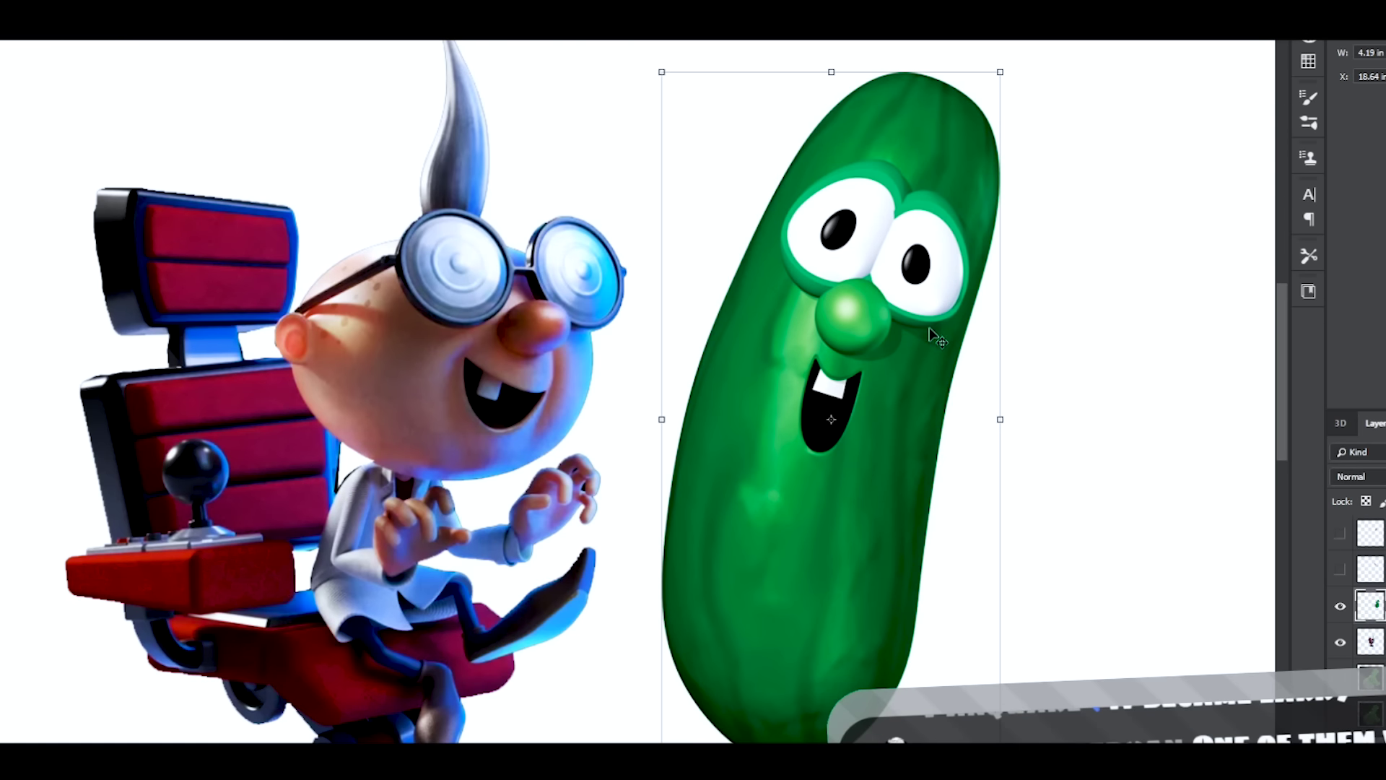
Outline the cucumber's eyes, nose and mouth freehand and isolate the face from the rest of the body.
scroll(938, 338, up, 3)
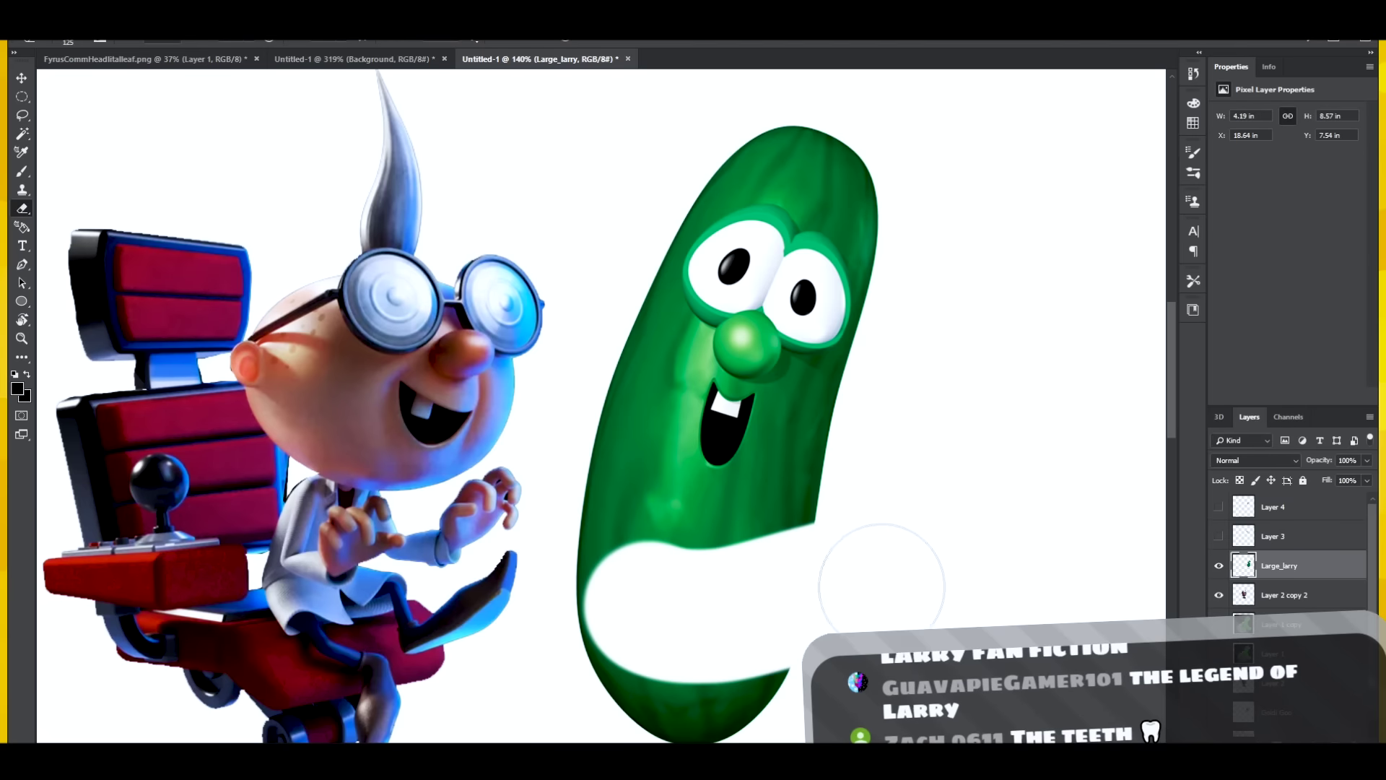
mouse_move(881, 582)
mouse_down()
mouse_move(613, 581)
mouse_move(588, 429)
mouse_move(743, 565)
mouse_move(848, 624)
mouse_move(592, 664)
mouse_up()
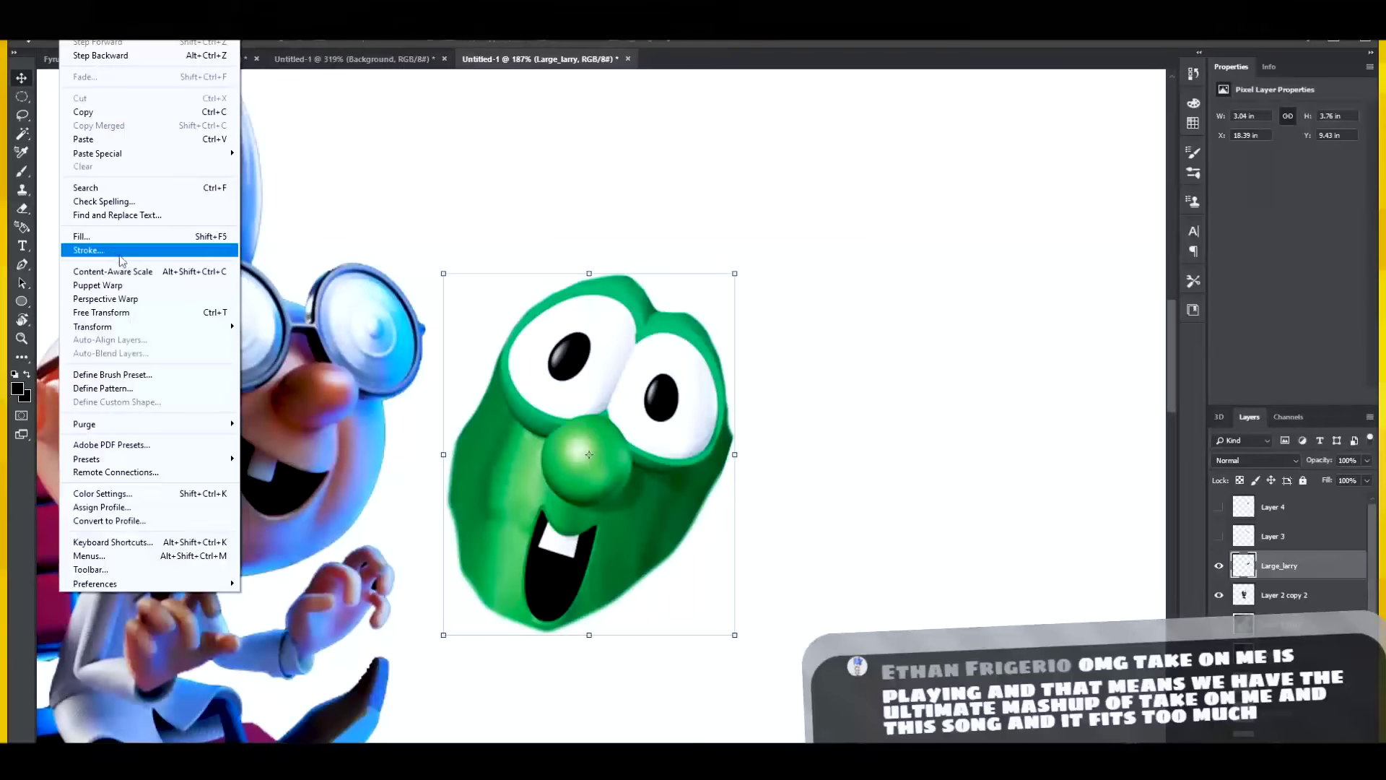
Move the cucumber face over the professor's head and set the Large_larry layer's opacity to 70%.
drag(673, 452, 666, 343)
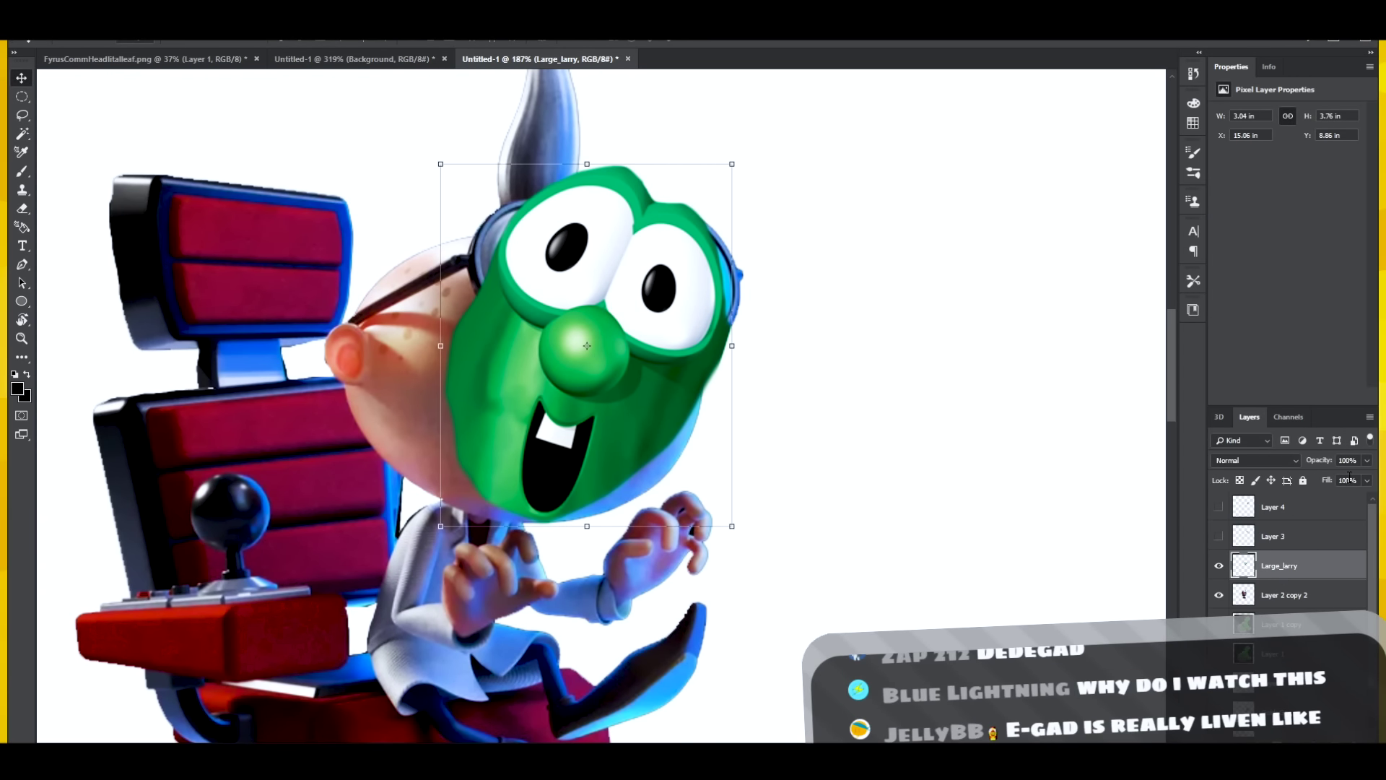
drag(1337, 480, 1348, 477)
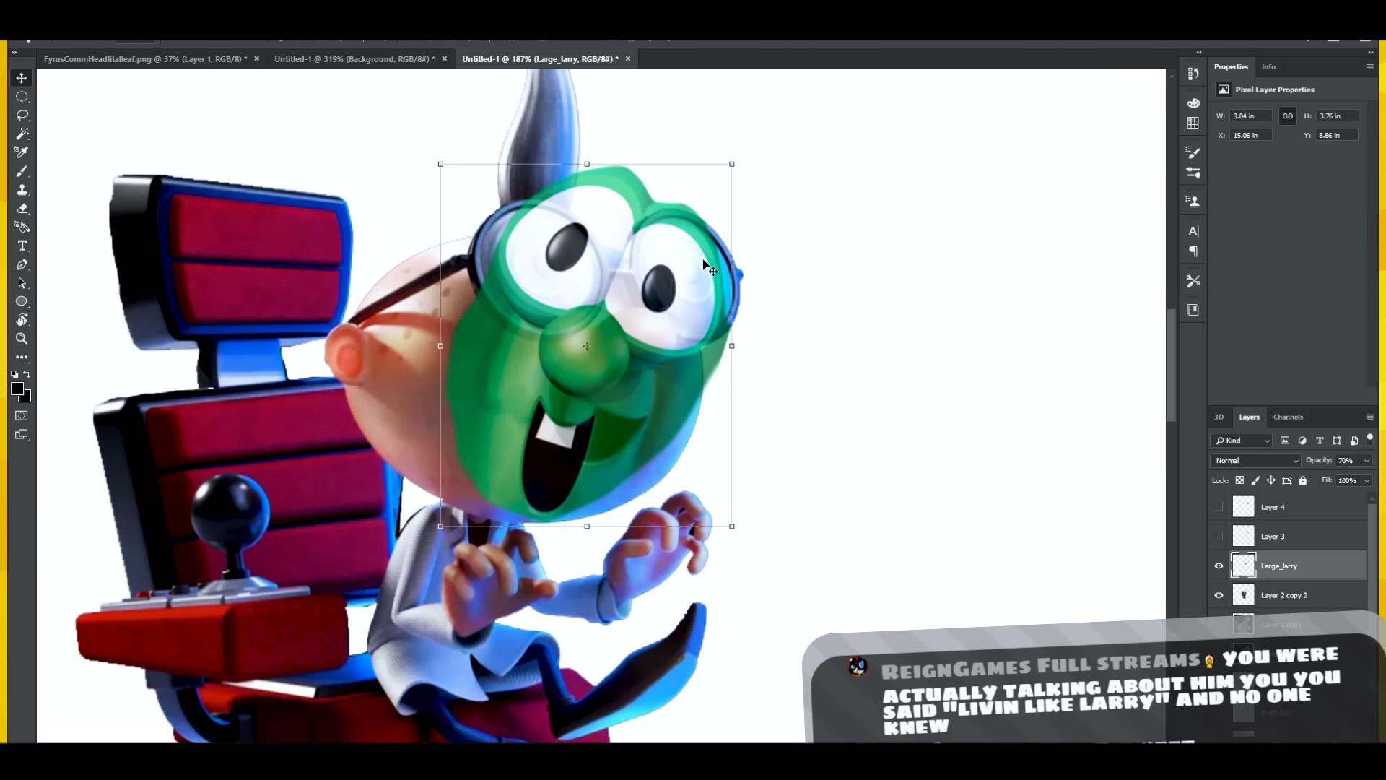
Try to remove the professor's glasses arm by outlining it freehand and filling the selection with surrounding skin.
drag(219, 316, 189, 291)
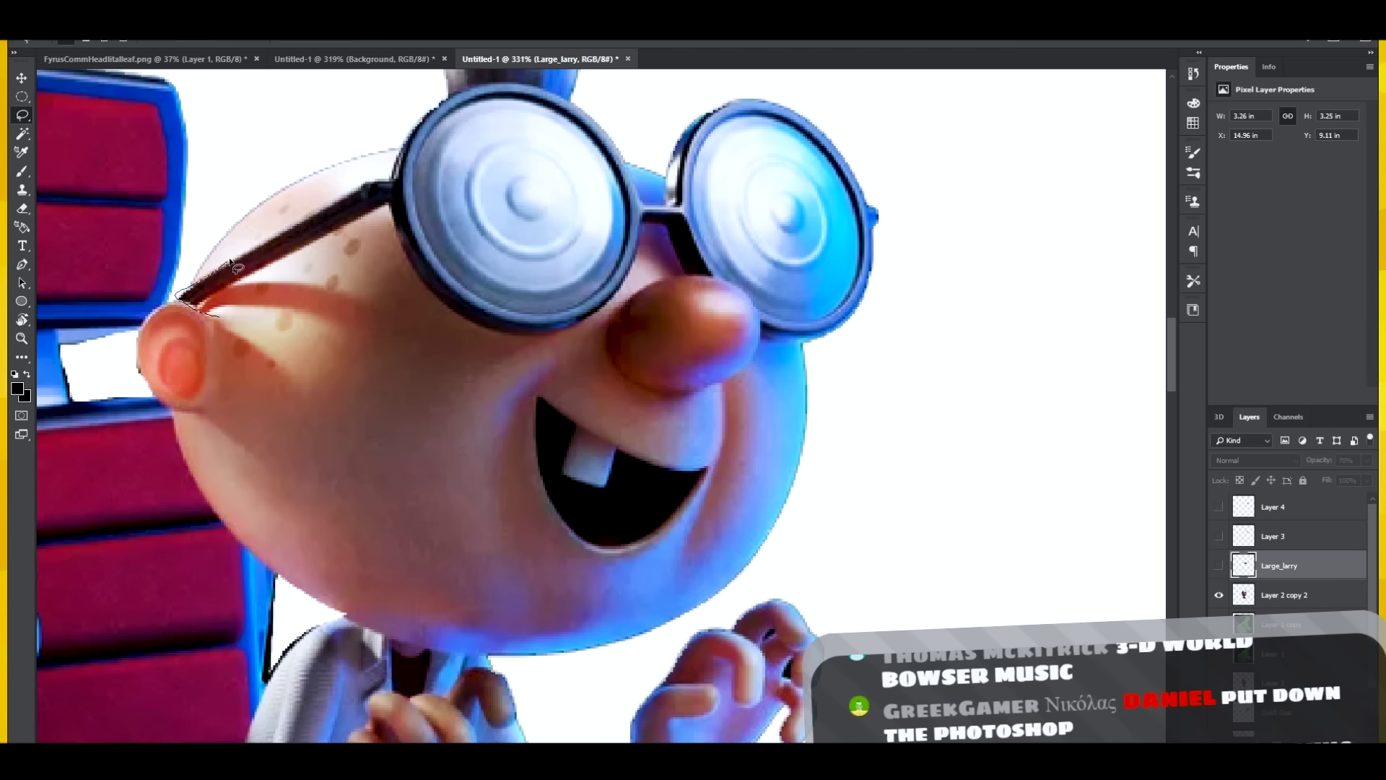
mouse_move(280, 229)
mouse_down()
mouse_move(385, 175)
mouse_move(398, 230)
mouse_up()
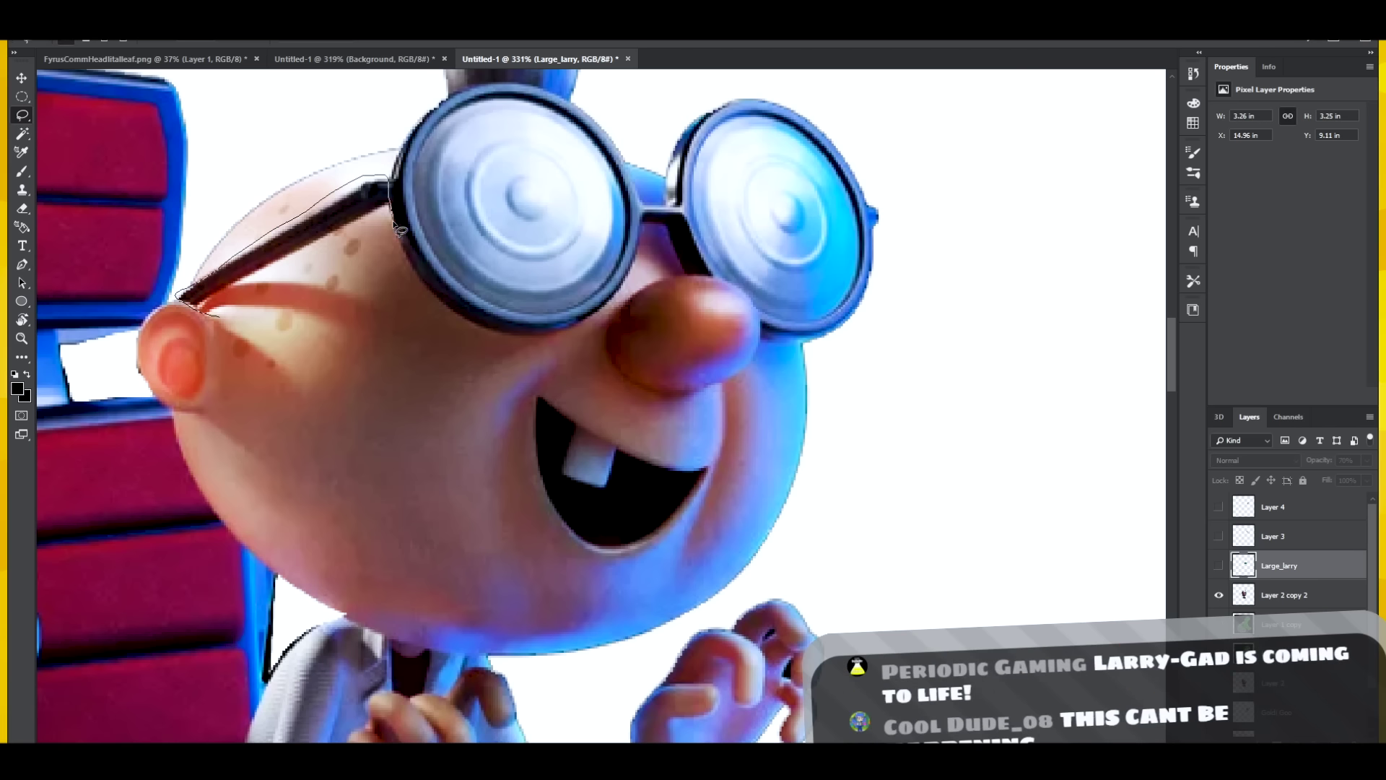
mouse_move(336, 280)
mouse_down()
mouse_move(276, 314)
mouse_move(217, 314)
mouse_up()
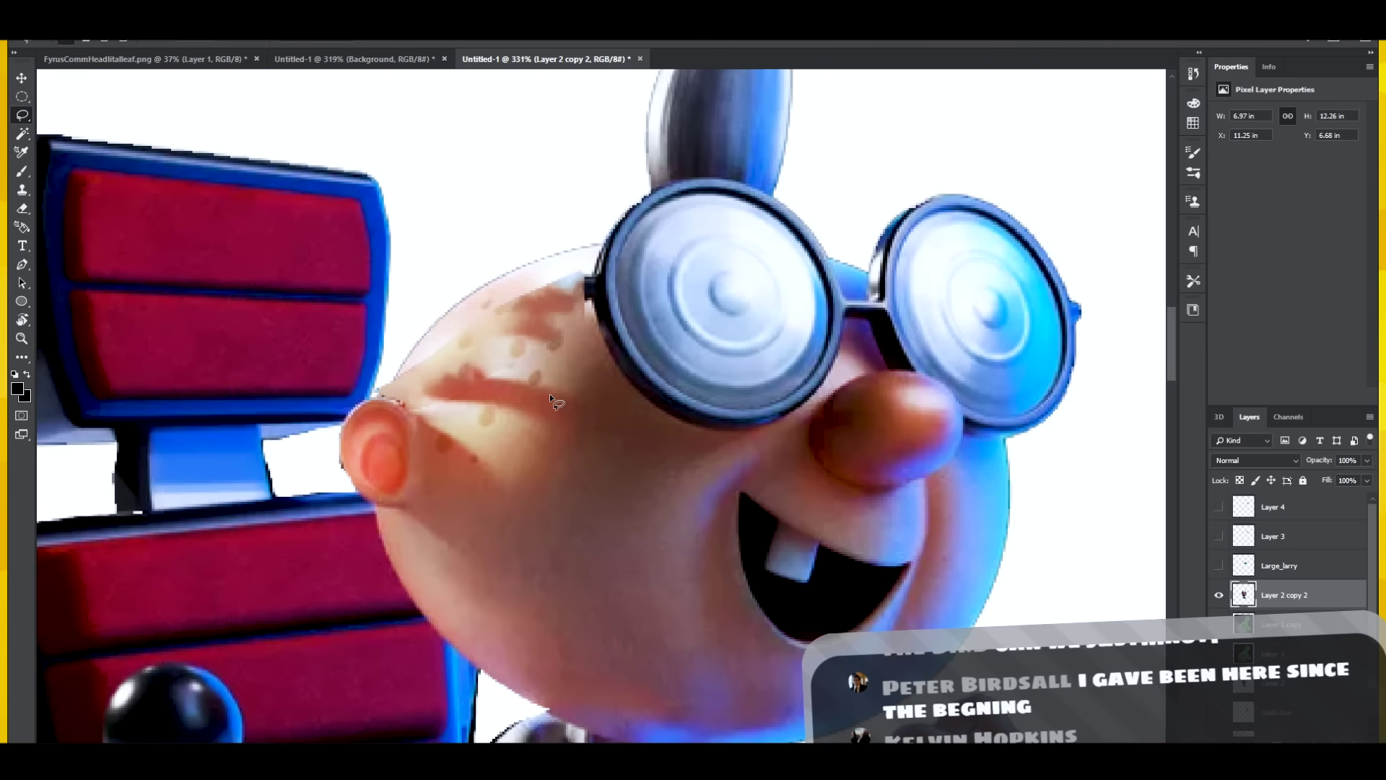
key(ctrl+z)
Remove the glasses and nose from the professor's head on Layer 2 copy 2, covering the area with surrounding skin.
scroll(469, 382, up, 4)
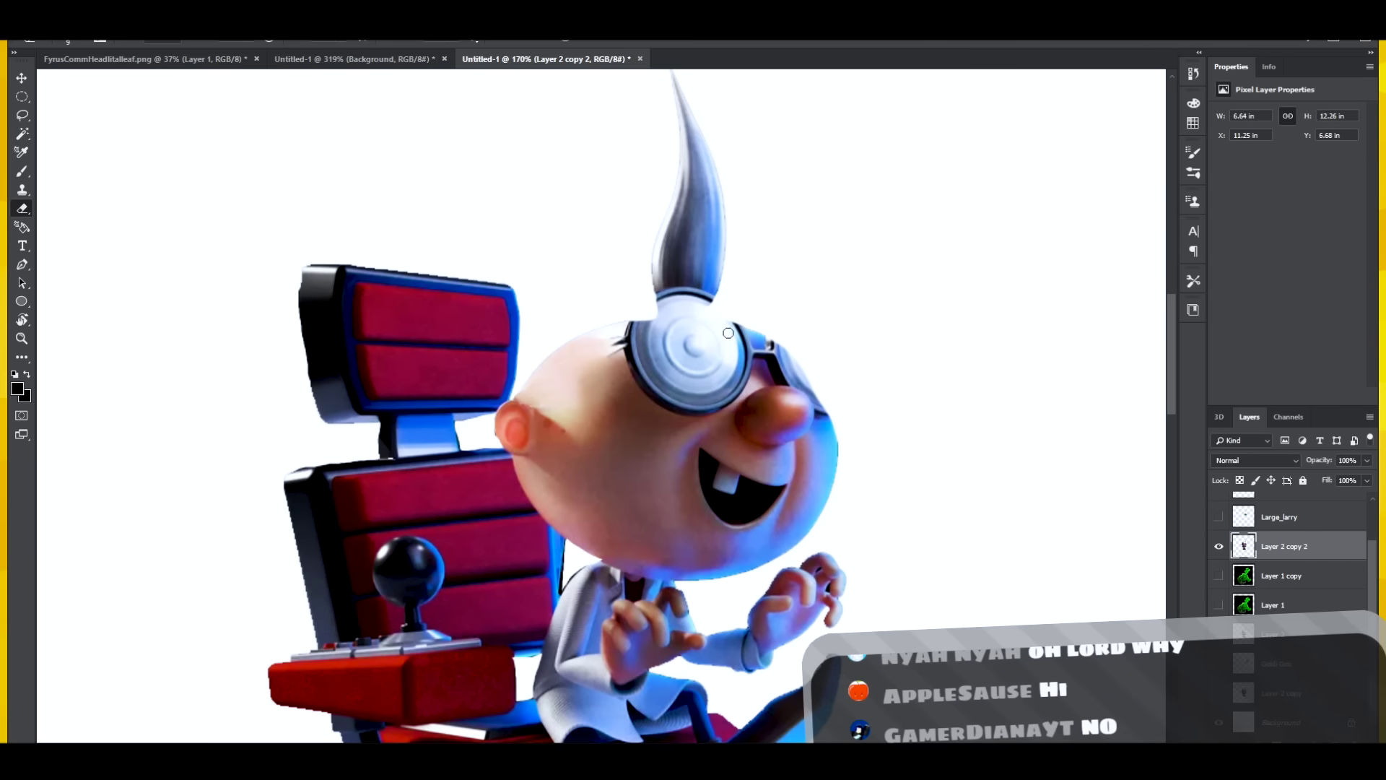
scroll(751, 339, up, 6)
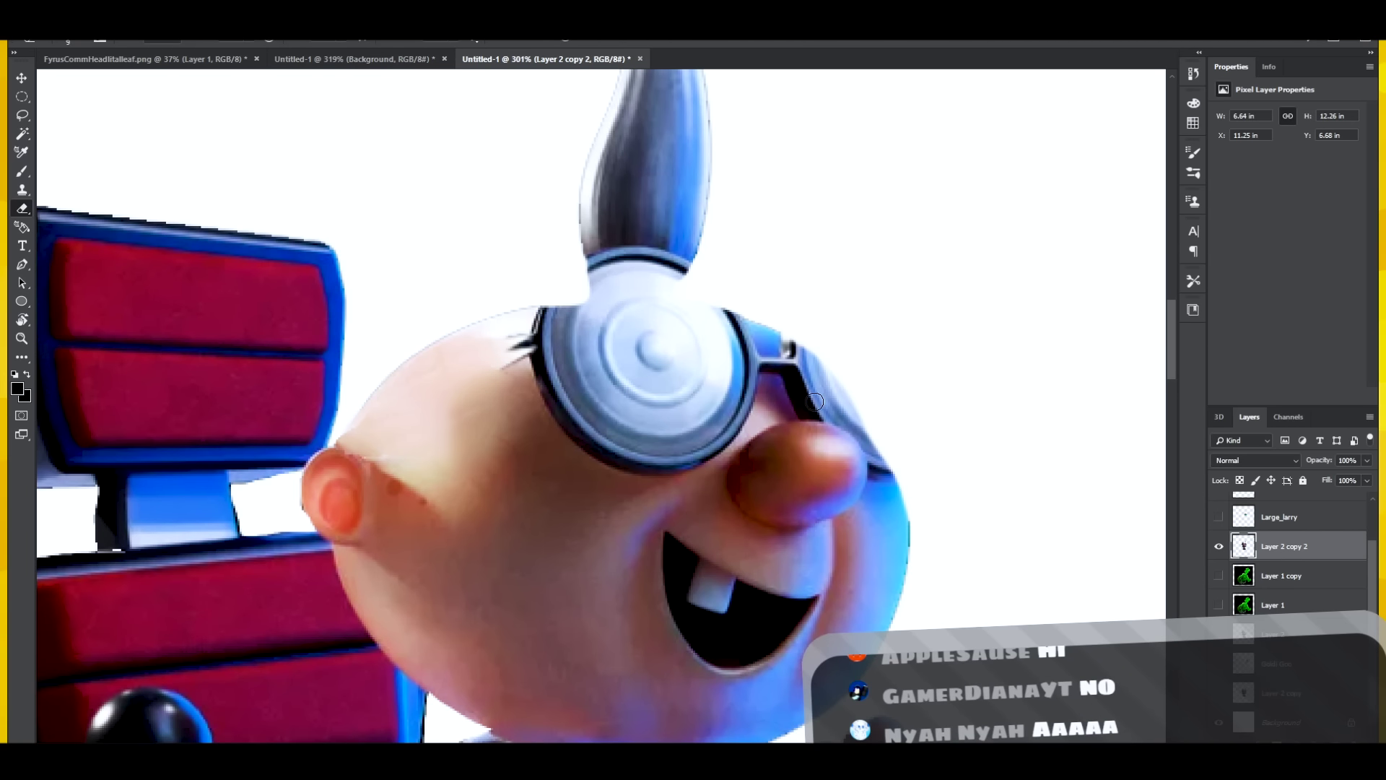
scroll(815, 402, down, 5)
scroll(816, 401, up, 3)
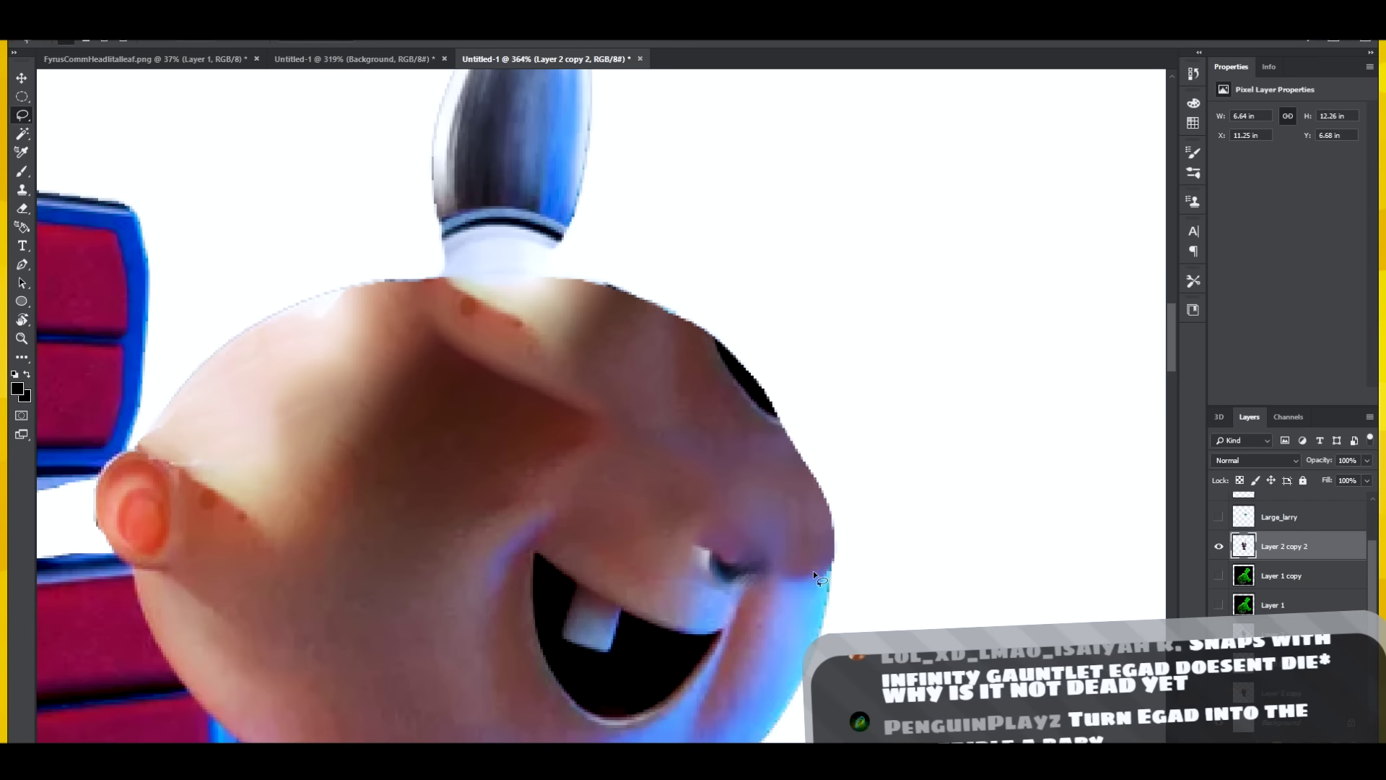
drag(806, 553, 737, 445)
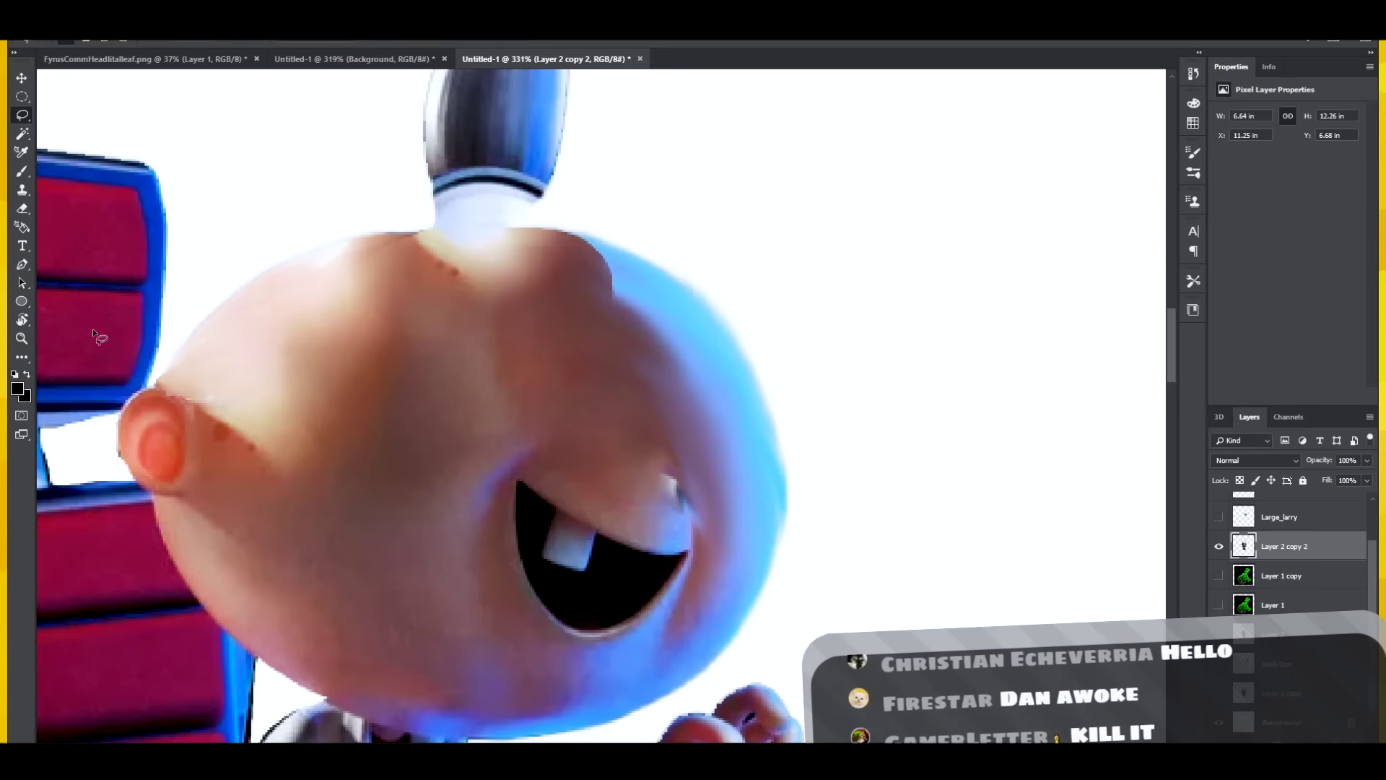
Smooth the skin seams on the professor's head with the Smudge tool, adjusting the brush size as needed.
click(22, 357)
click(22, 355)
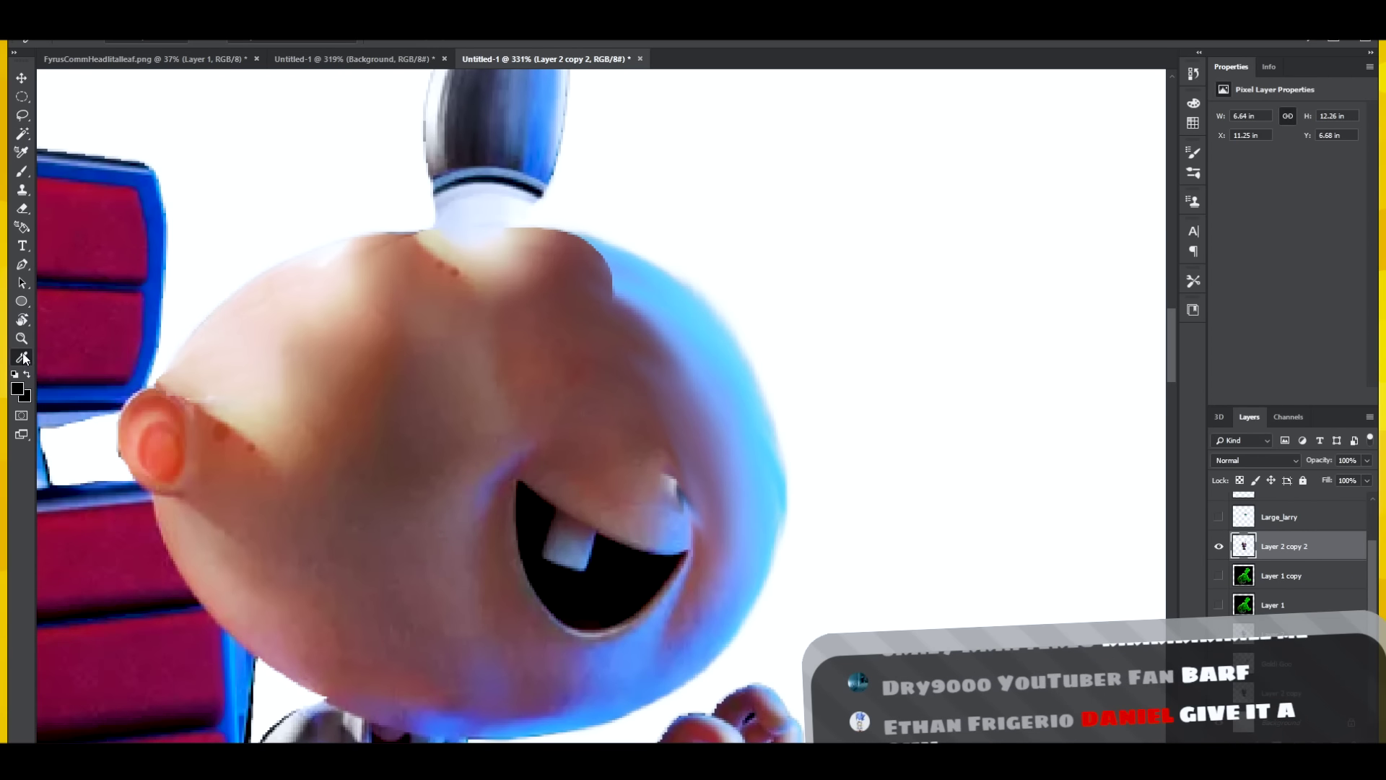
click(24, 356)
click(87, 599)
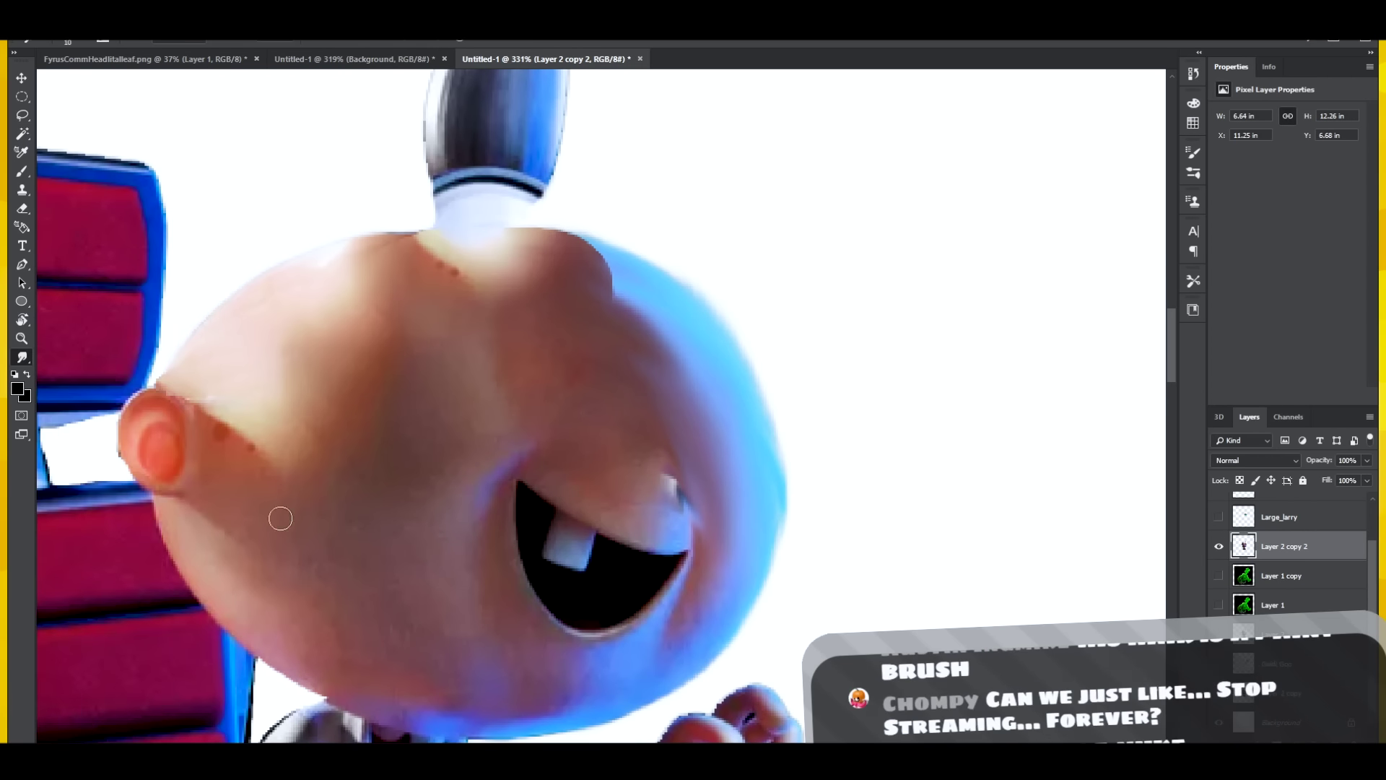
key(bracketright)
key(bracketright)
key(bracketright)
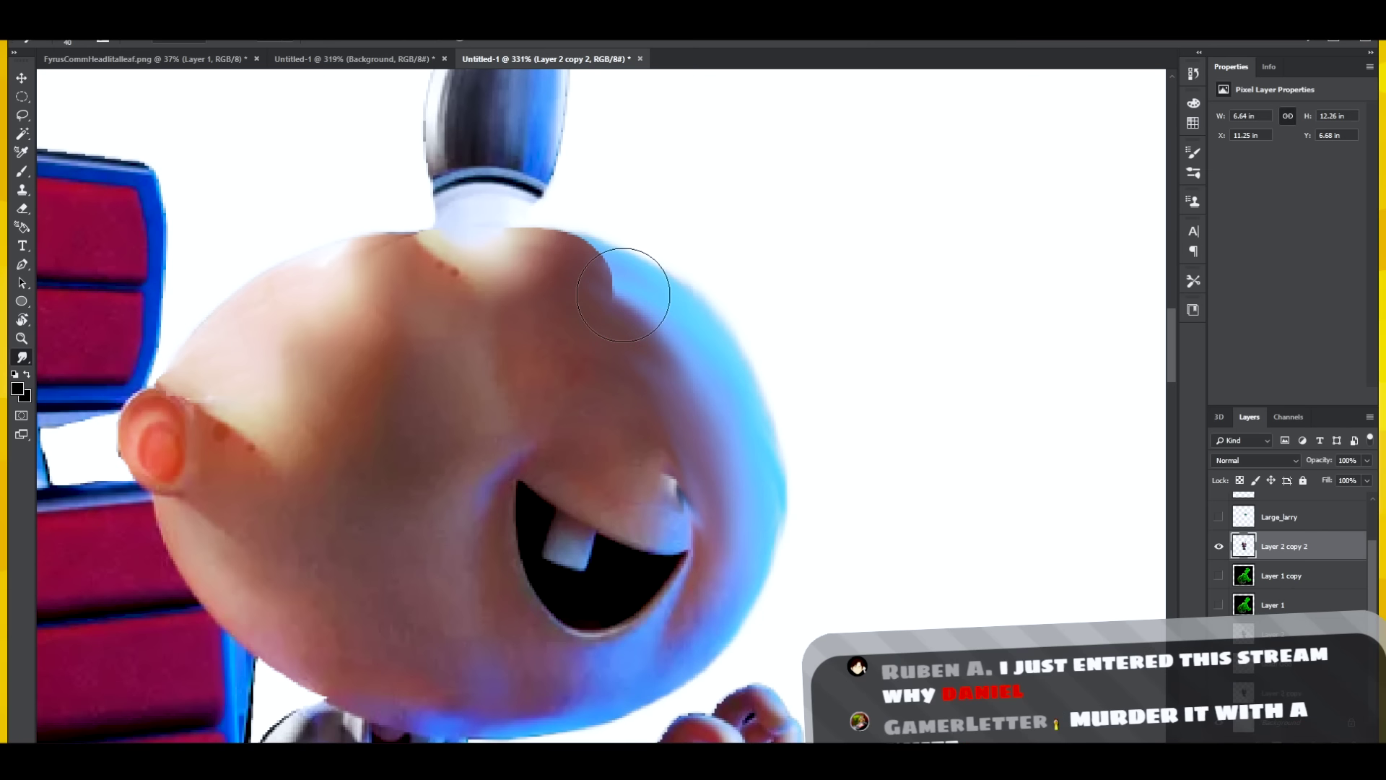
key(bracketleft)
key(bracketleft)
key(bracketleft)
scroll(688, 374, down, 5)
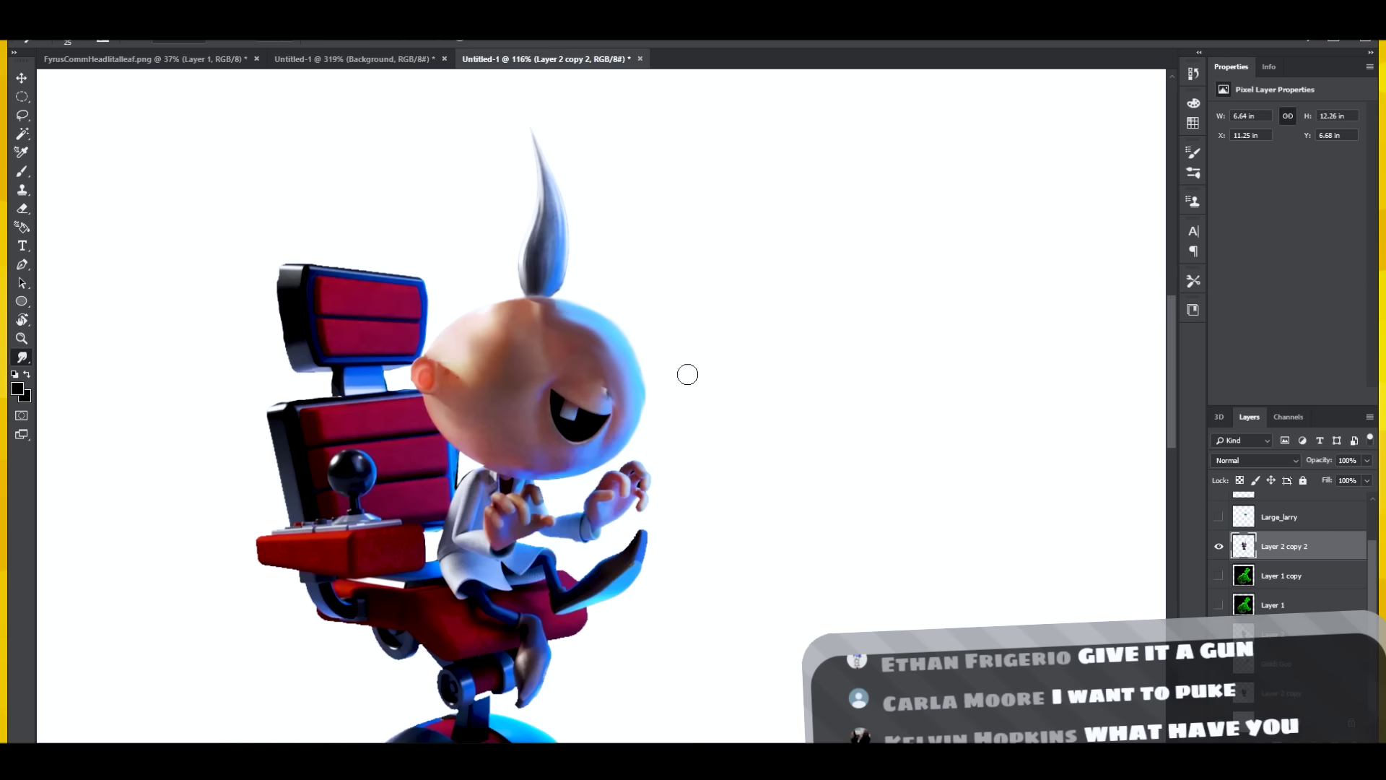
Erase the leftover green skin around and below the cucumber's nose on the Large_larry layer.
scroll(580, 364, up, 4)
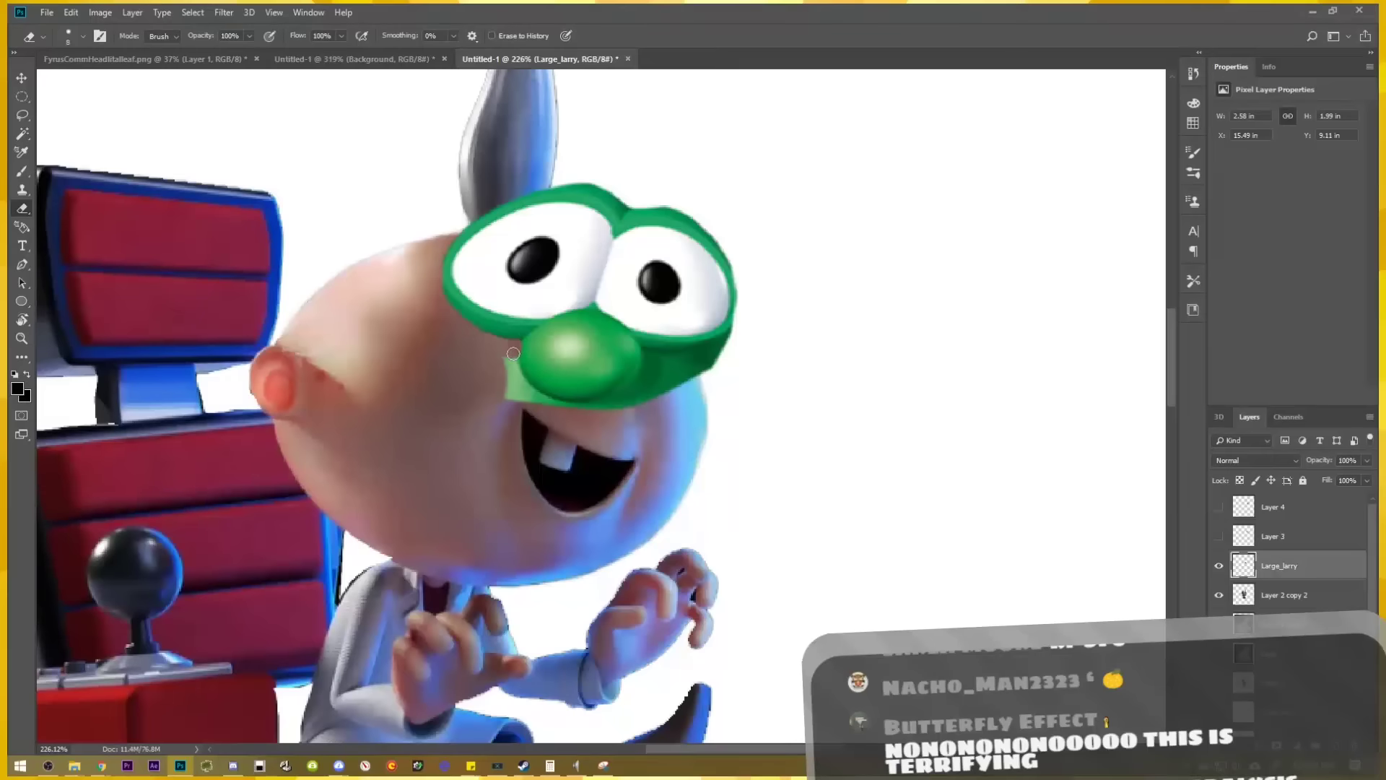
drag(514, 363, 557, 406)
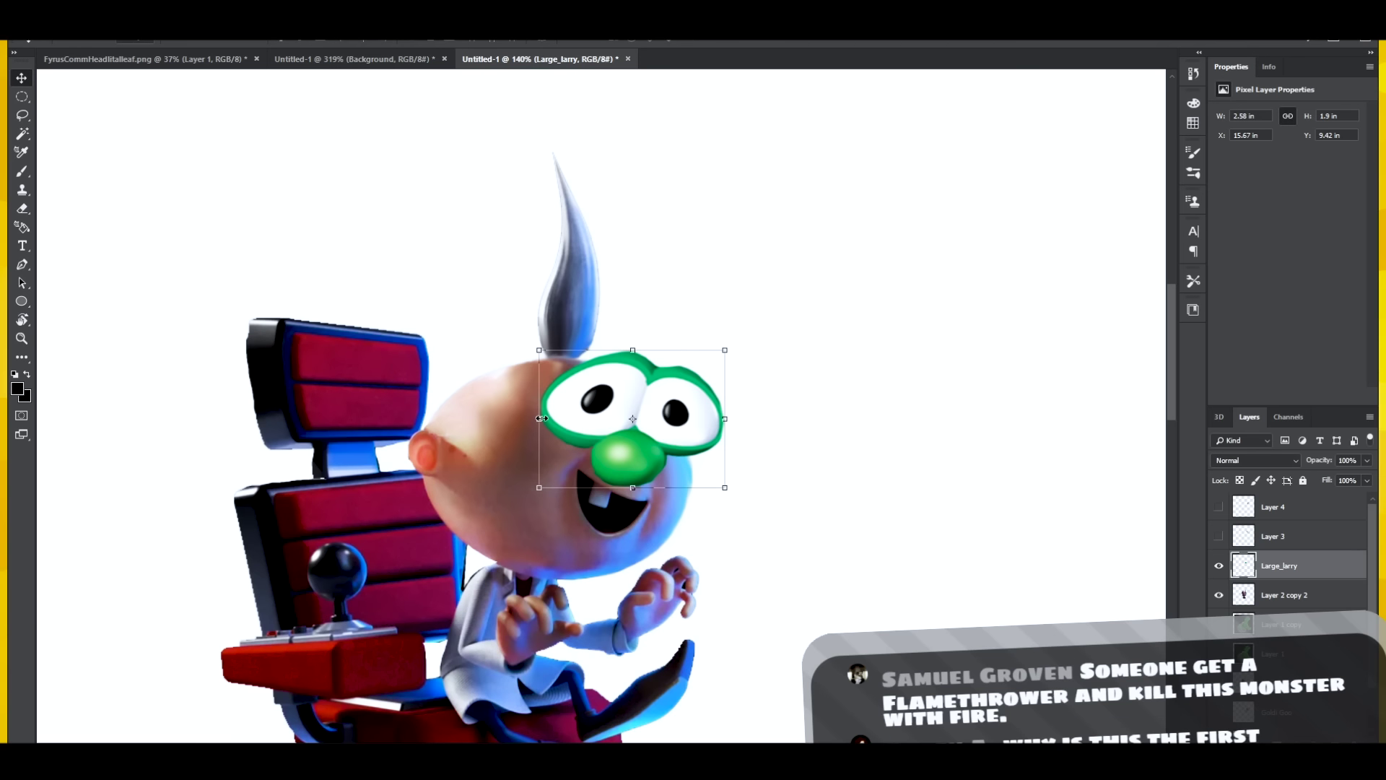
drag(539, 418, 748, 426)
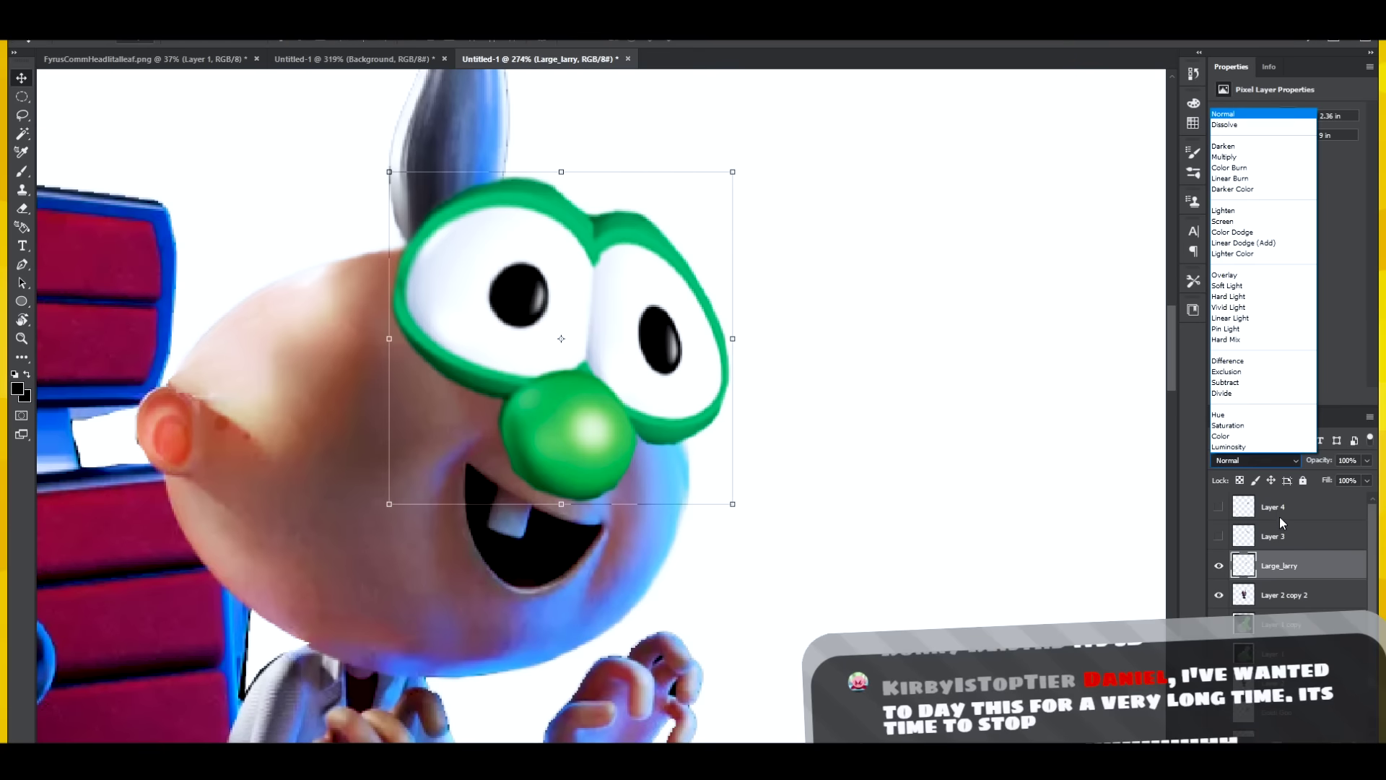
Set the Large_larry layer's blend mode to Luminosity.
click(1229, 447)
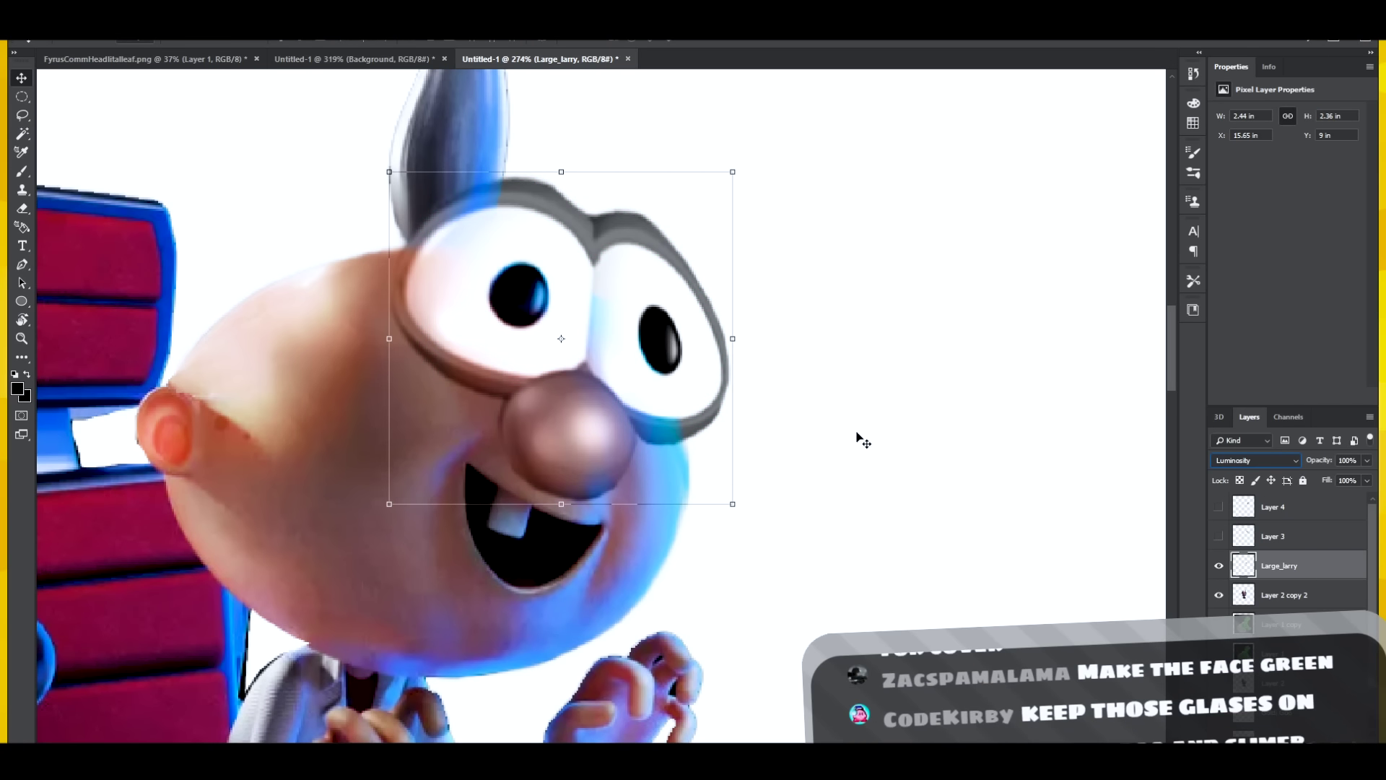
scroll(1269, 465, up, 1)
scroll(1268, 466, down, 1)
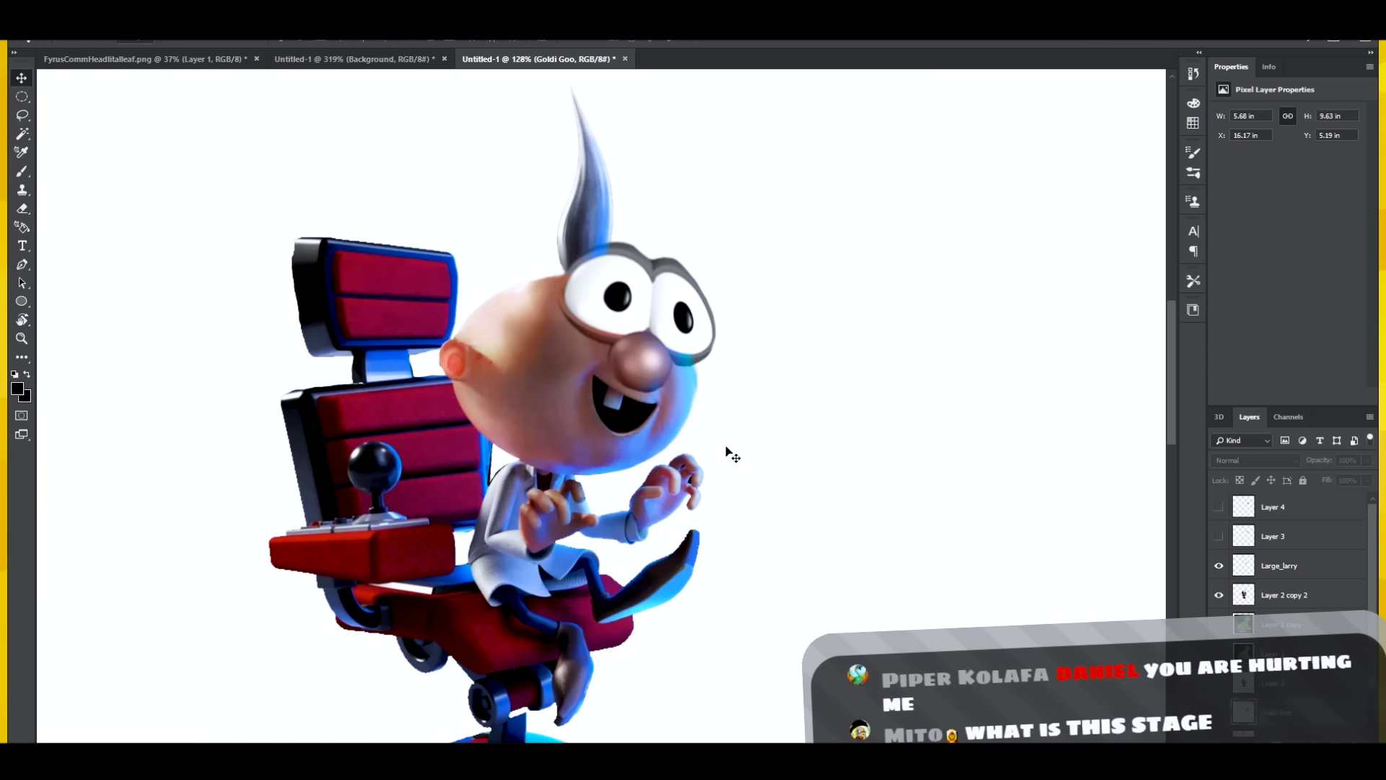
Erase the unwanted background below the hand on the a-hand-is-holding-a-gun layer to uncover the professor's shoe.
scroll(728, 453, up, 2)
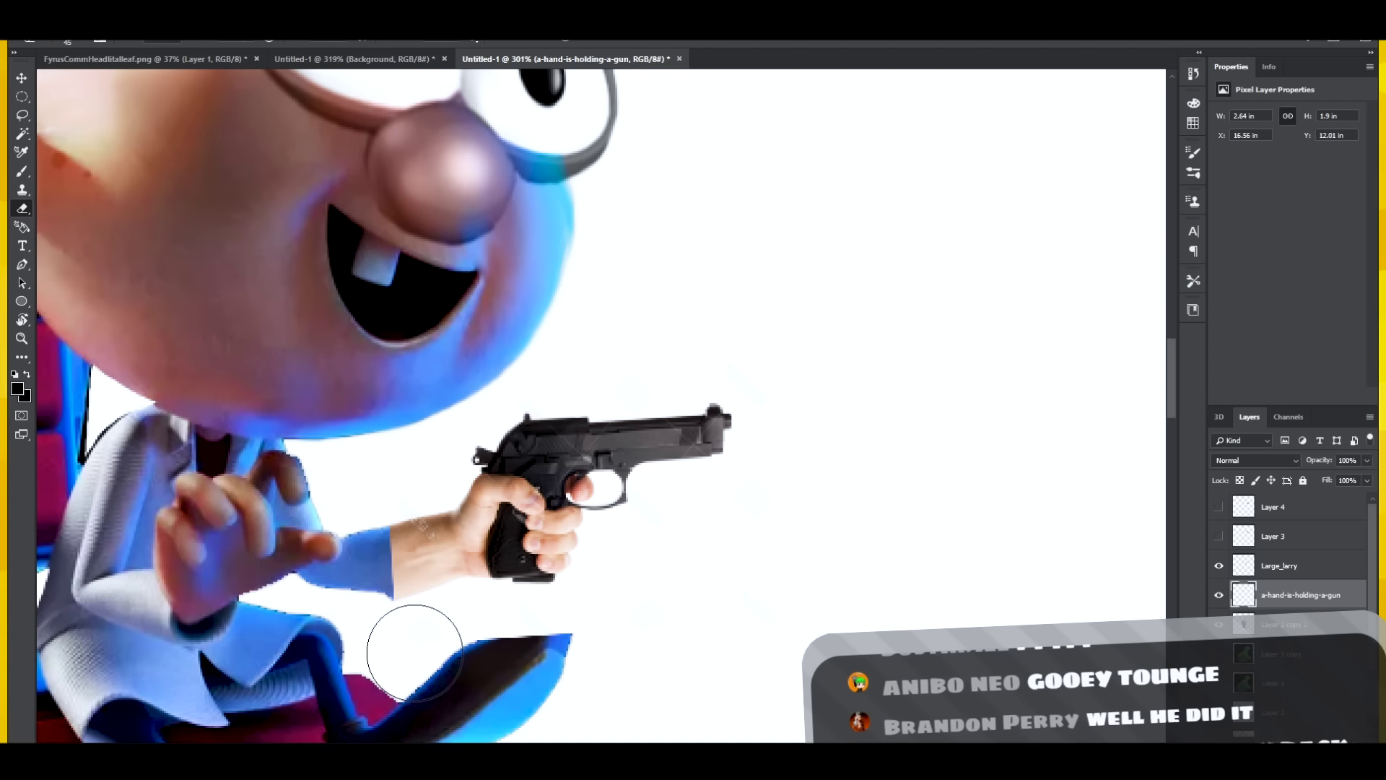
drag(415, 653, 573, 635)
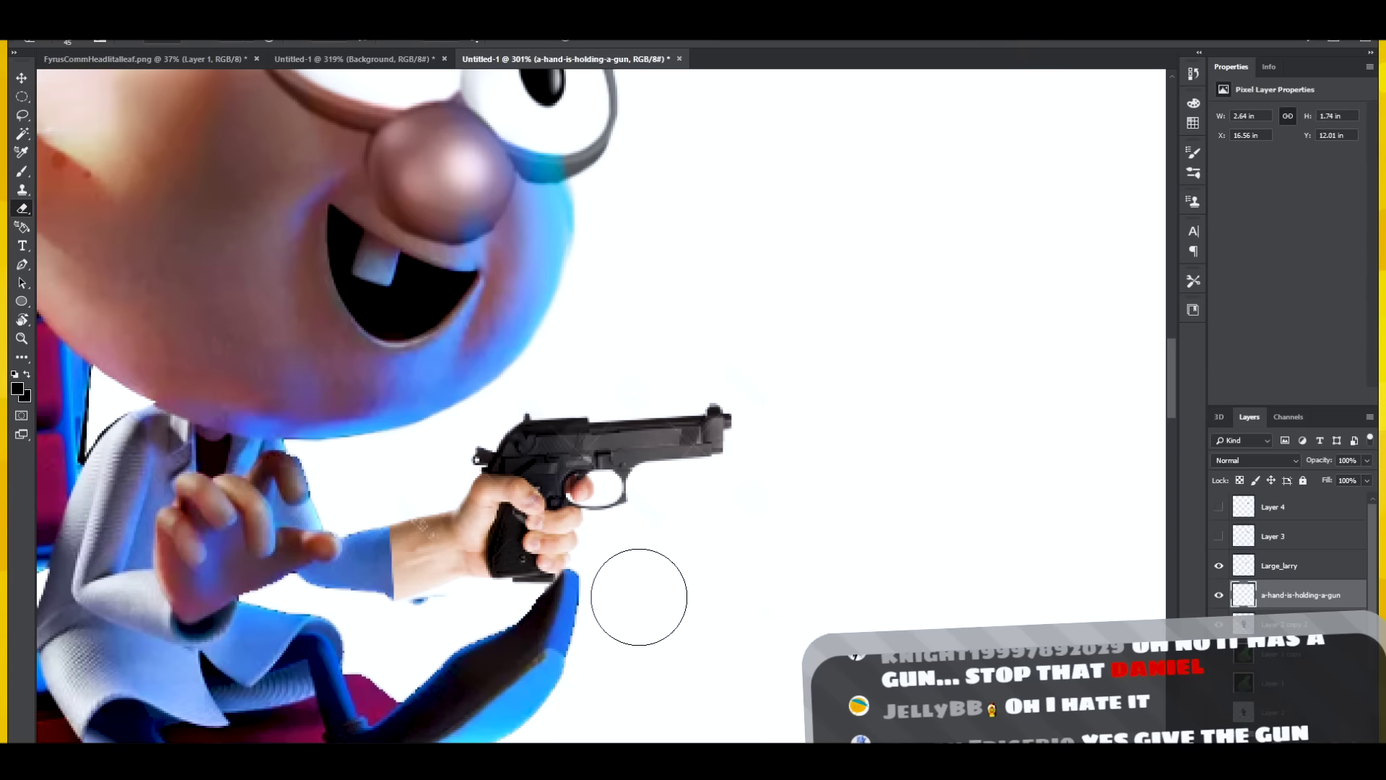
scroll(605, 621, down, 3)
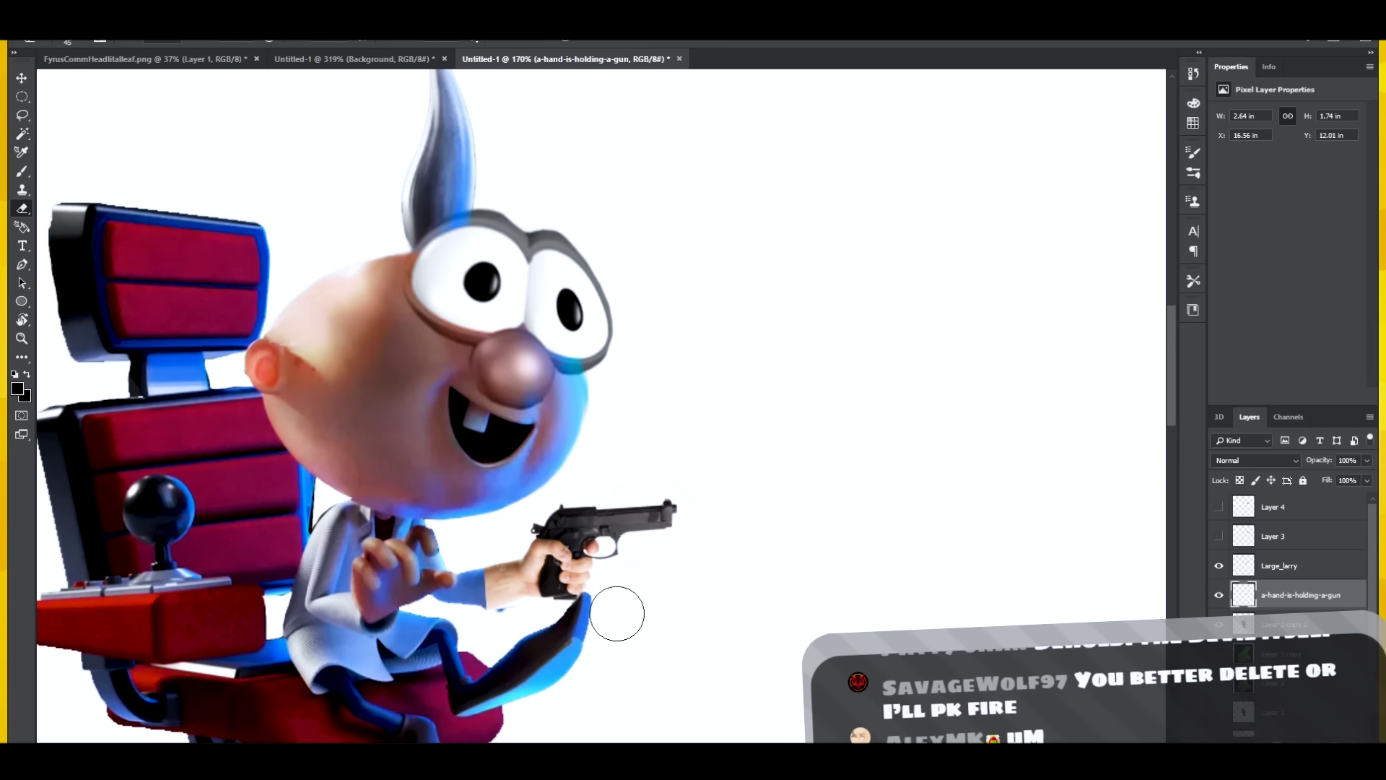
scroll(509, 588, up, 2)
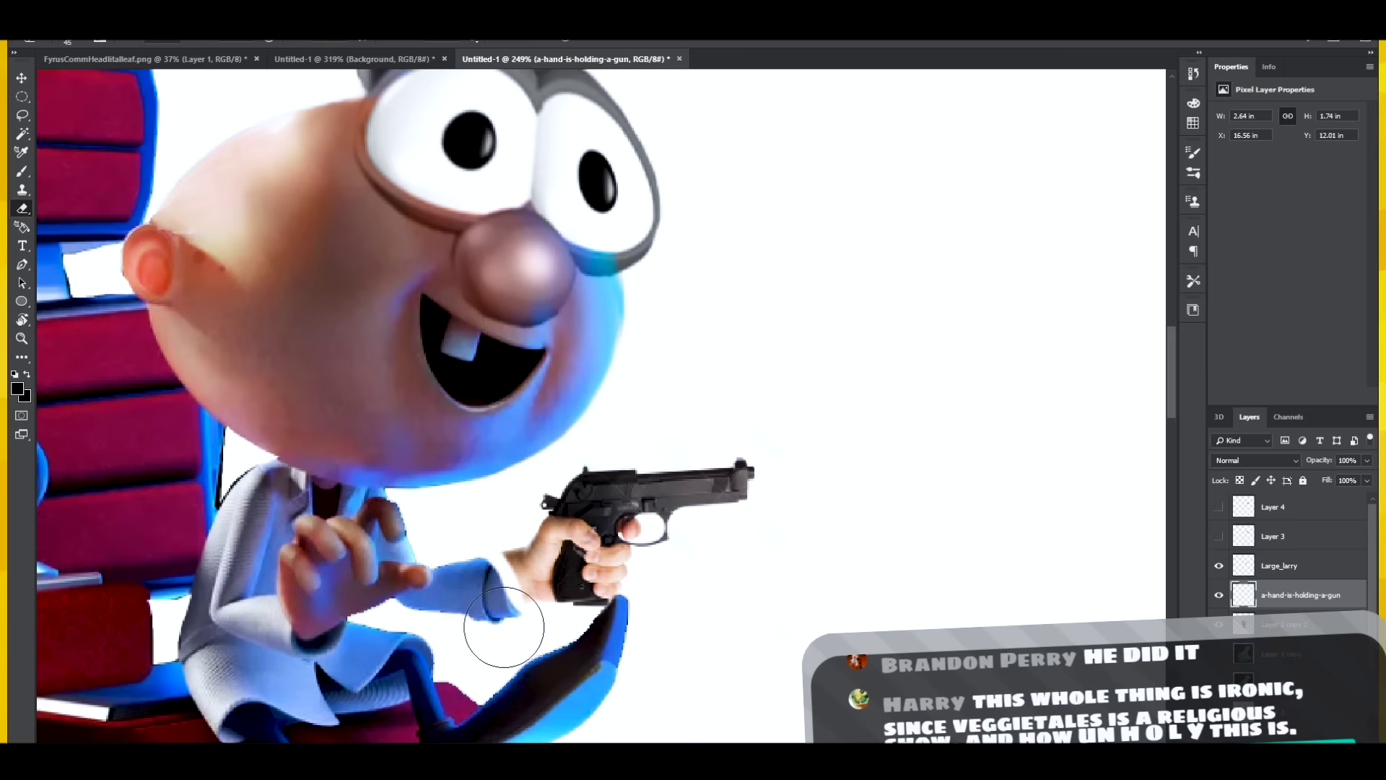
Shift the hand holding the gun slightly closer to the professor's sleeve and return to the Eraser tool.
key(v)
scroll(562, 584, up, 2)
drag(626, 569, 611, 578)
key(e)
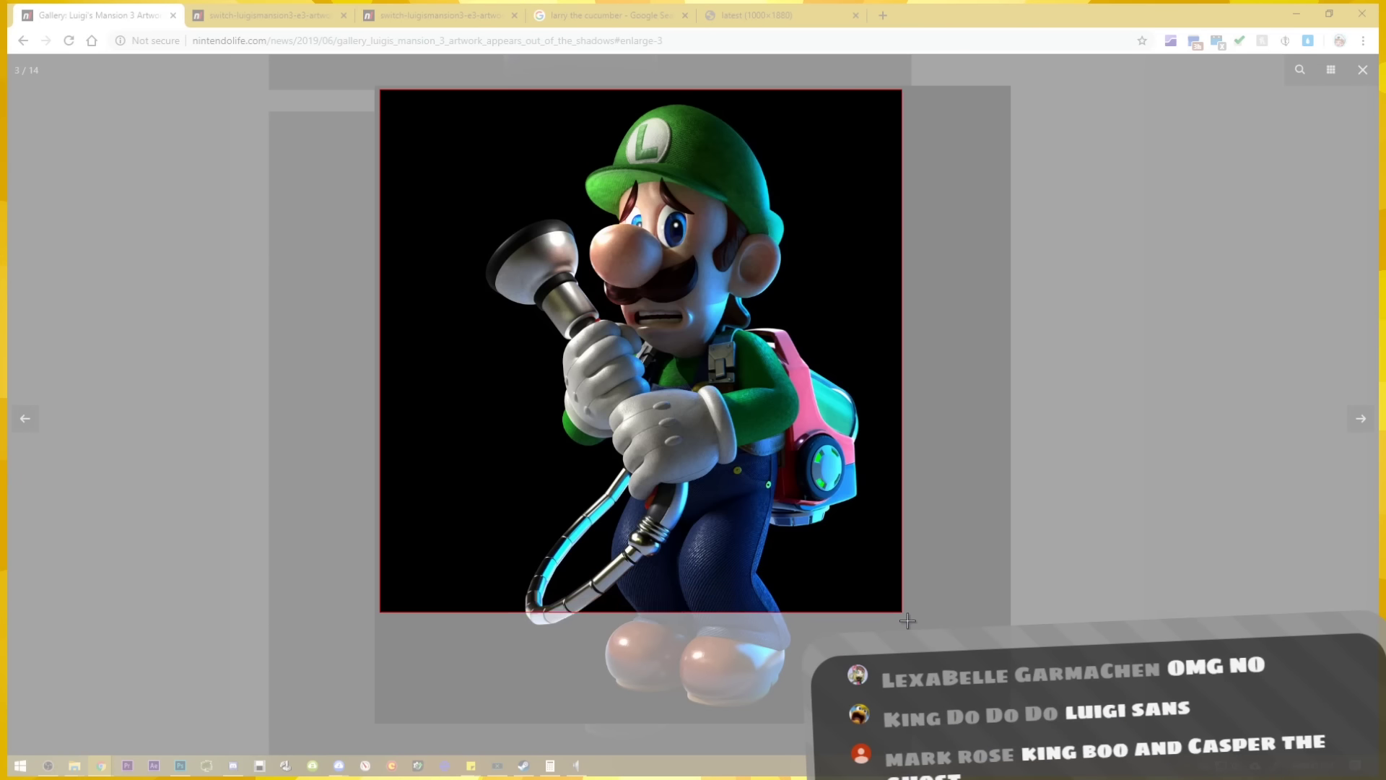
Capture the full Luigi artwork from the browser gallery and start a new document in Photoshop.
drag(974, 709, 1009, 725)
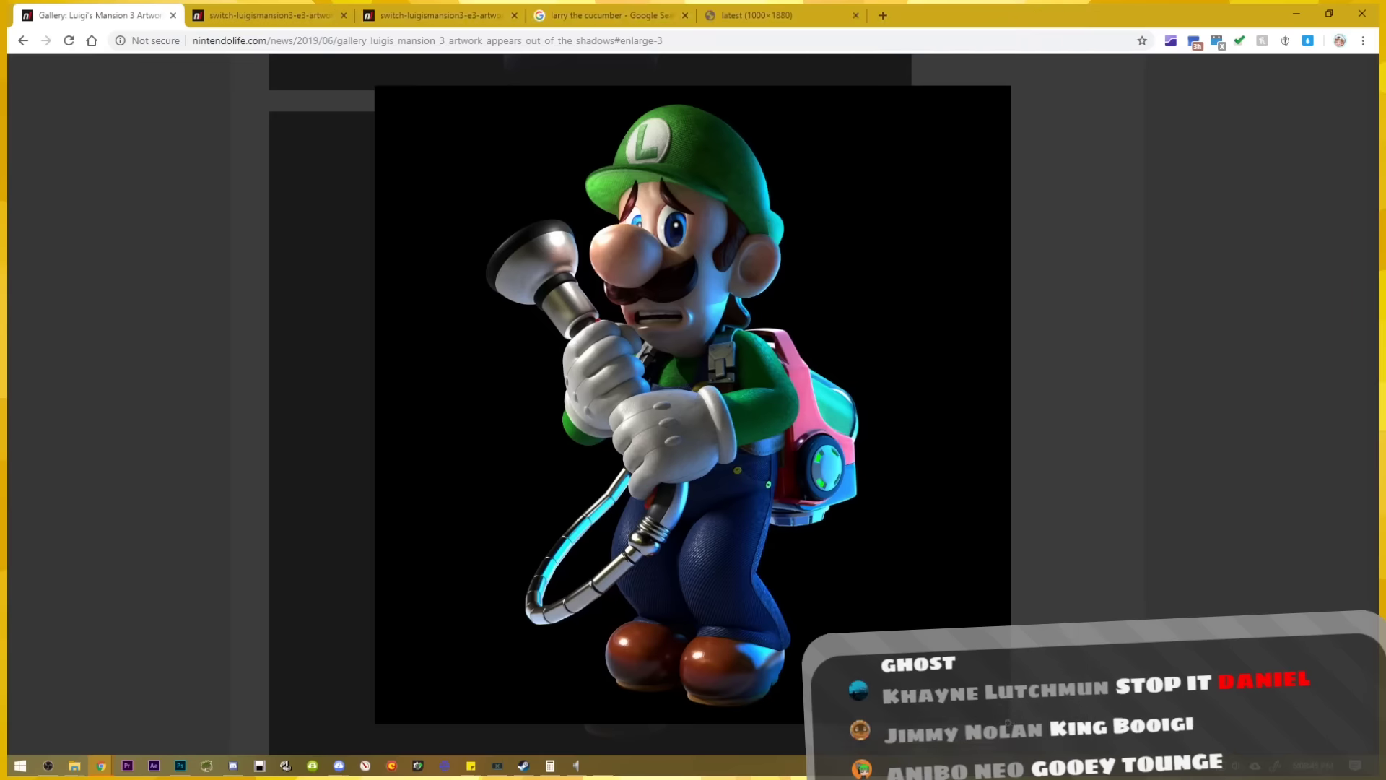
click(180, 767)
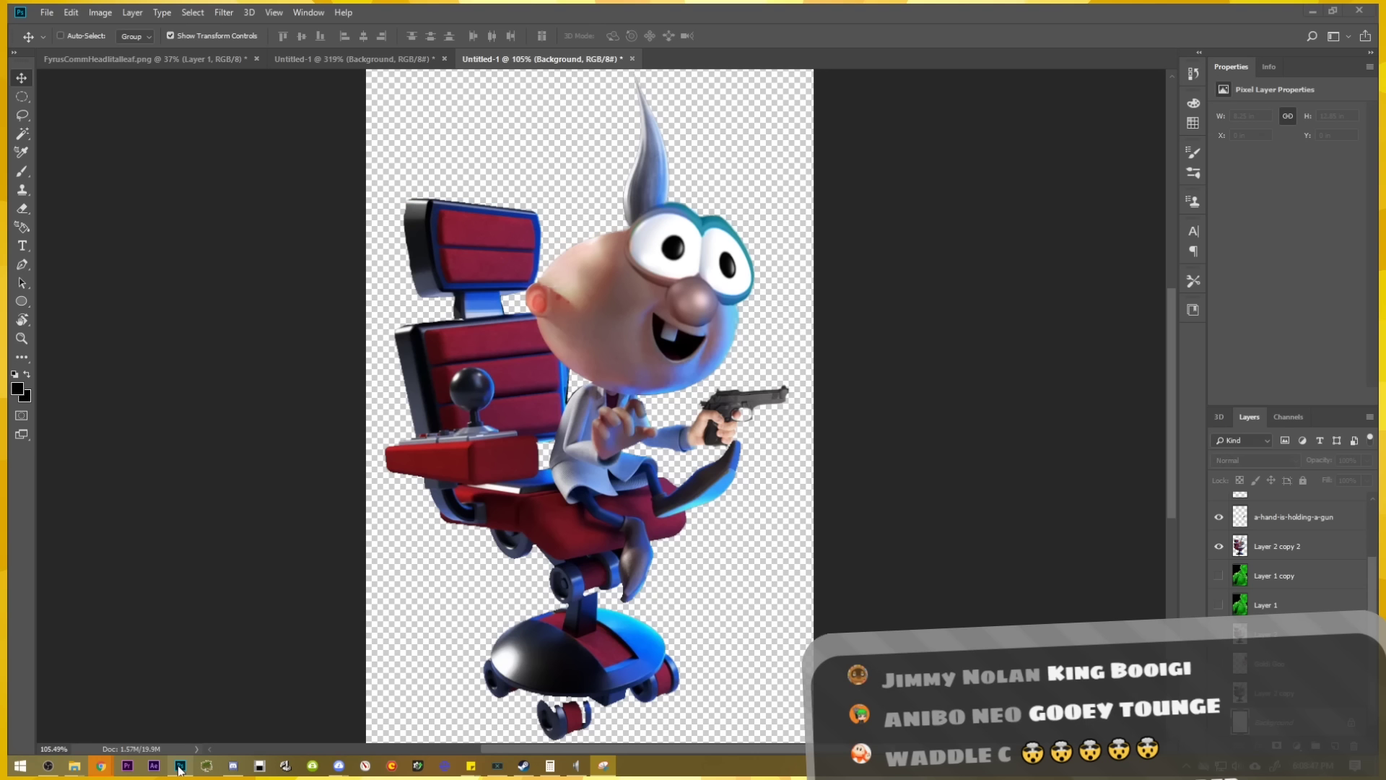
right_click(718, 60)
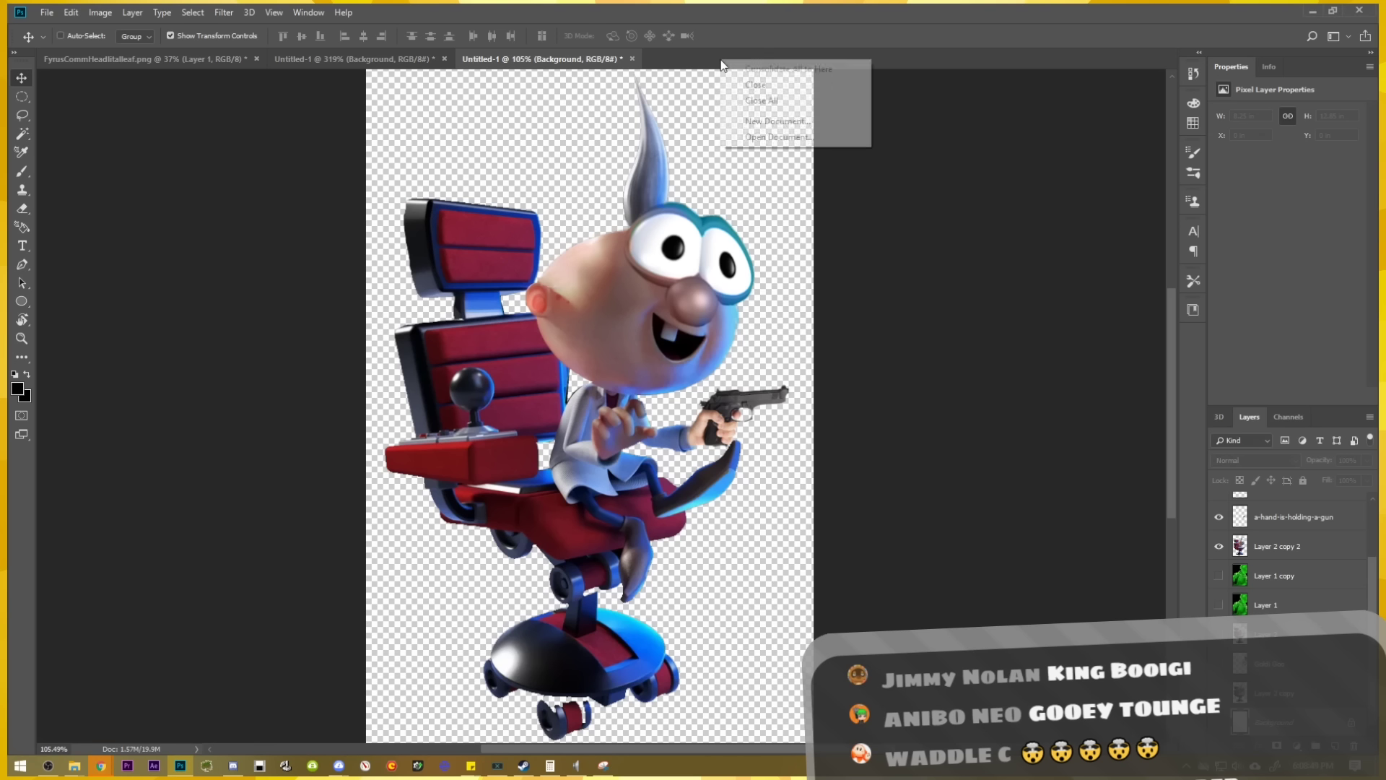
click(758, 119)
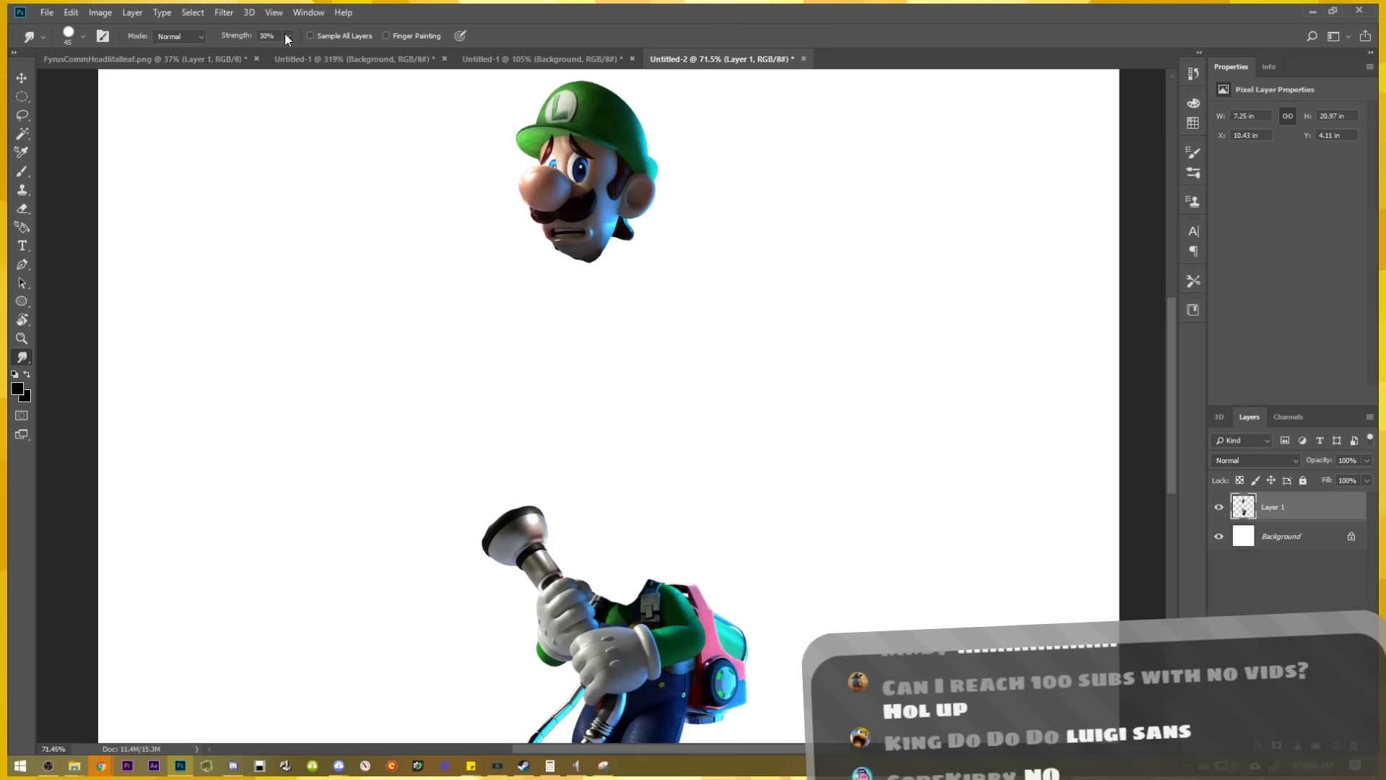
Smear Luigi's neck from his chin toward his body with the Smudge tool, using a size 60 brush at 100% strength.
click(287, 36)
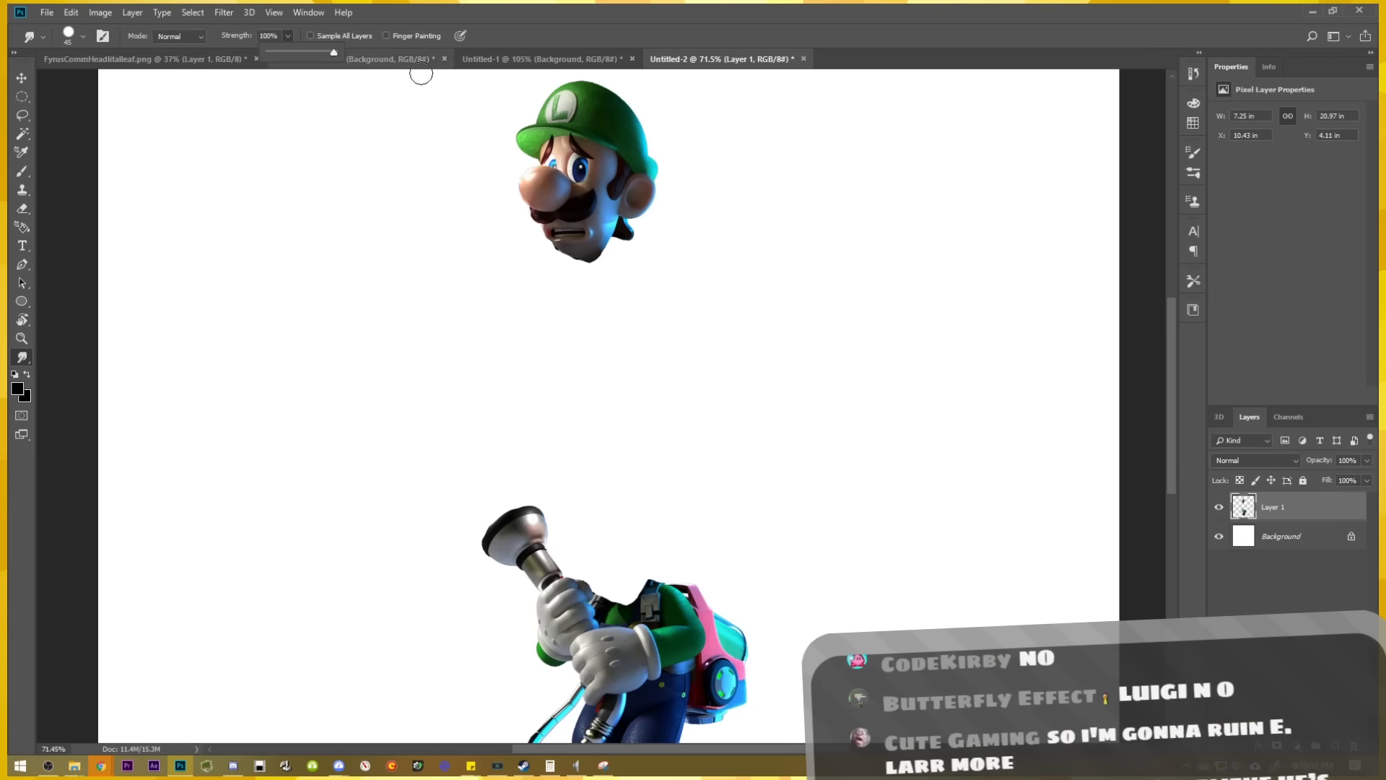
click(607, 299)
key(])
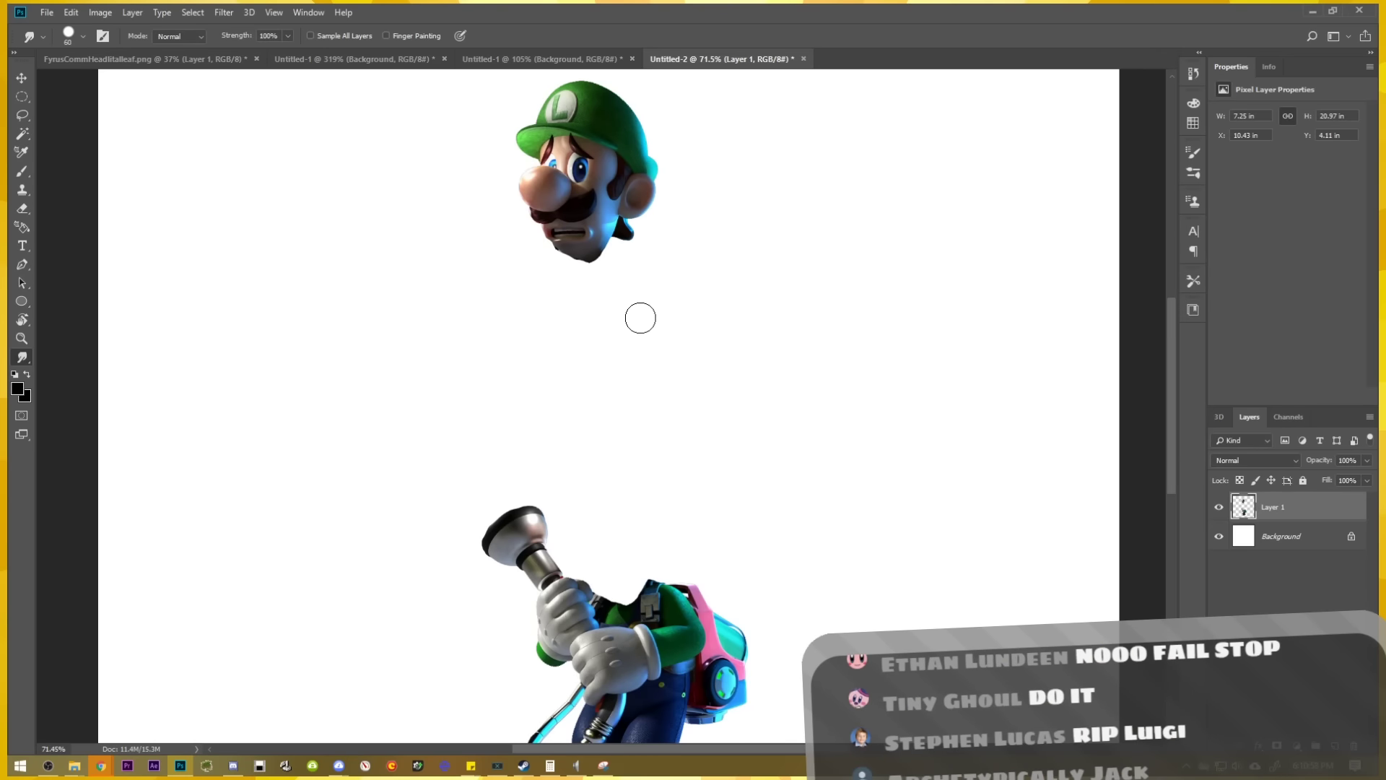
drag(570, 246, 589, 309)
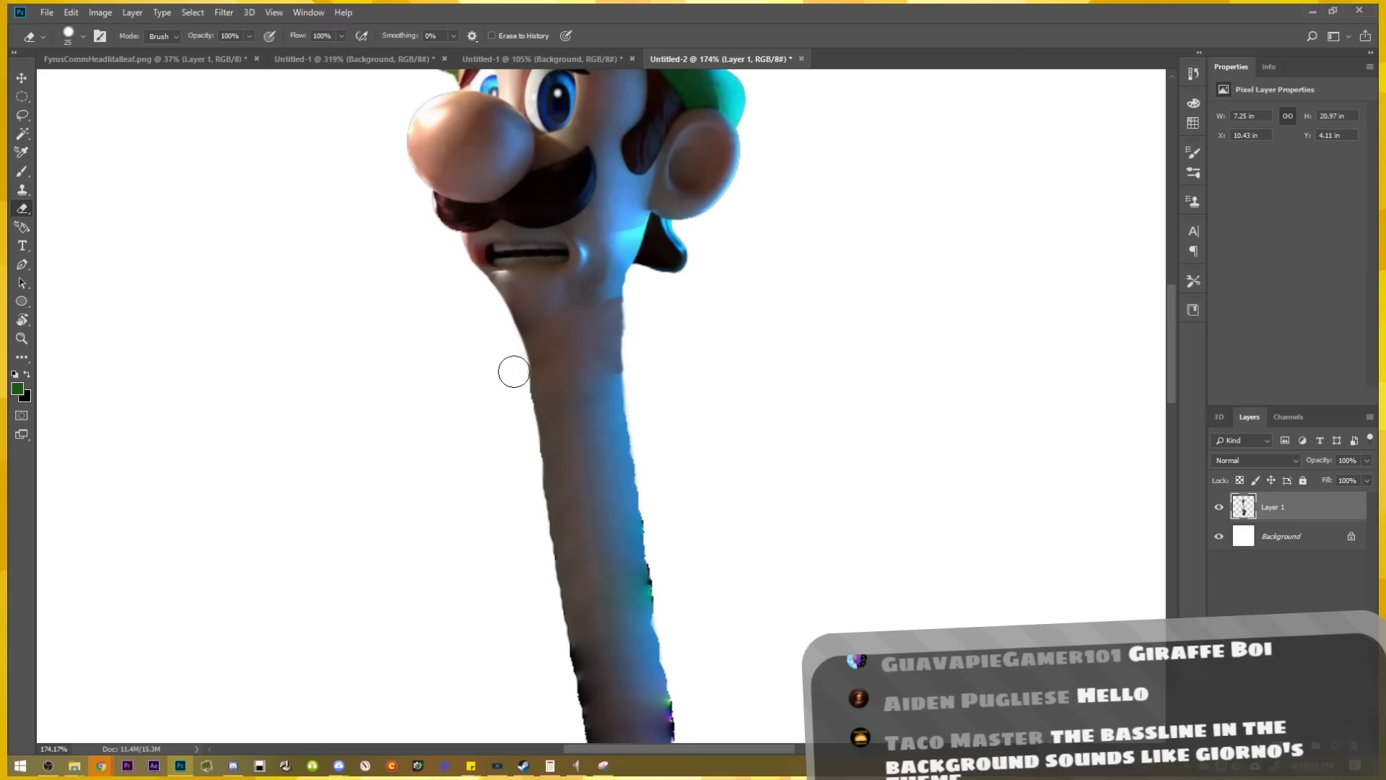
drag(514, 372, 529, 481)
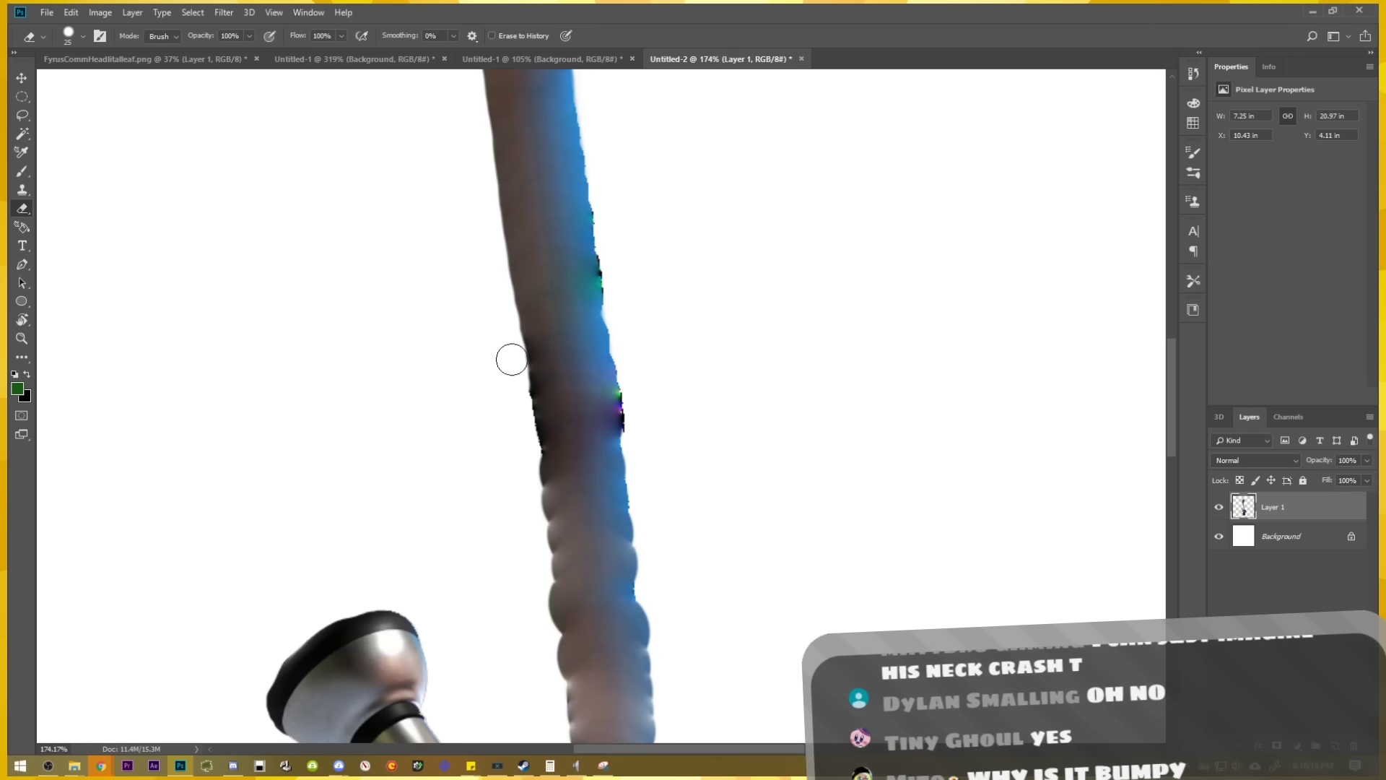
Erase the bumpy, discolored fringe along the edge of Luigi's stretched neck.
drag(510, 359, 553, 644)
drag(543, 606, 519, 407)
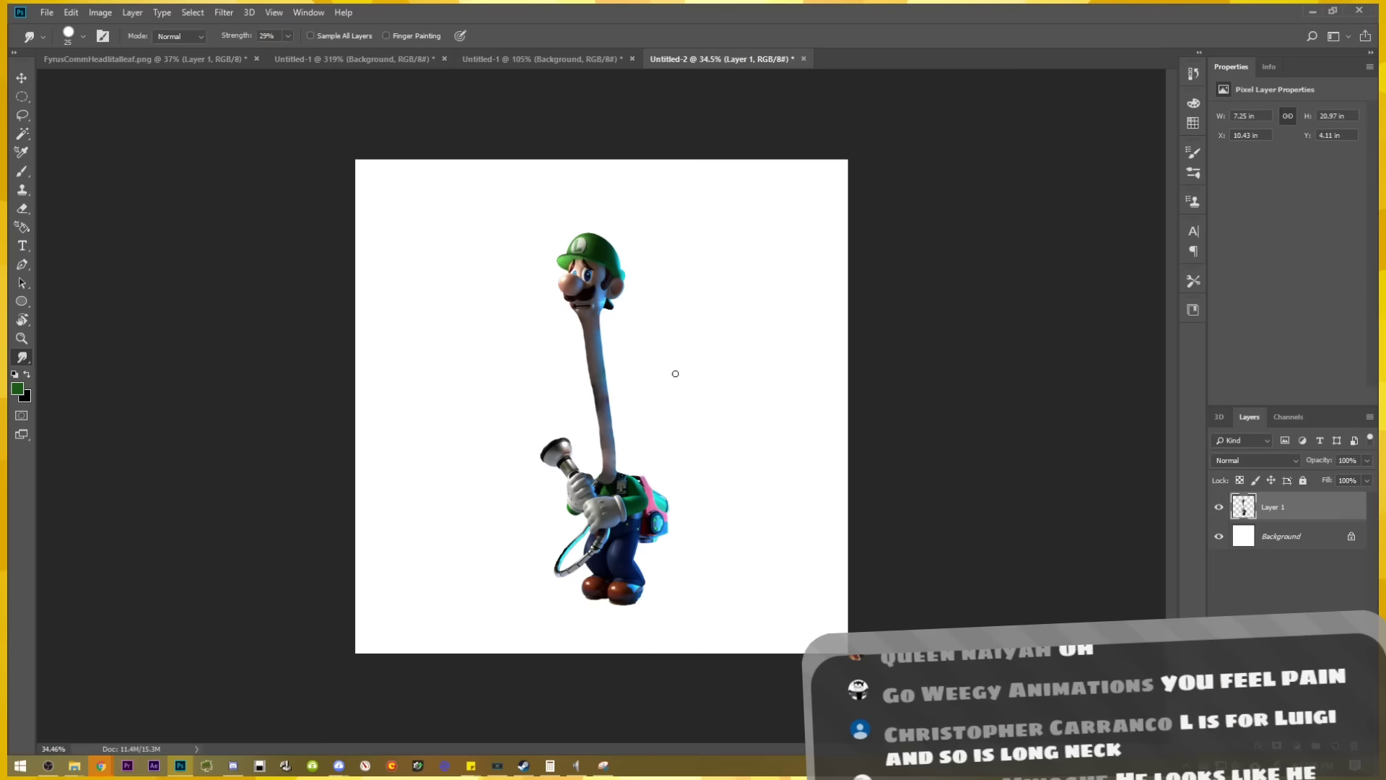
scroll(620, 403, up, 2)
scroll(620, 403, up, 1)
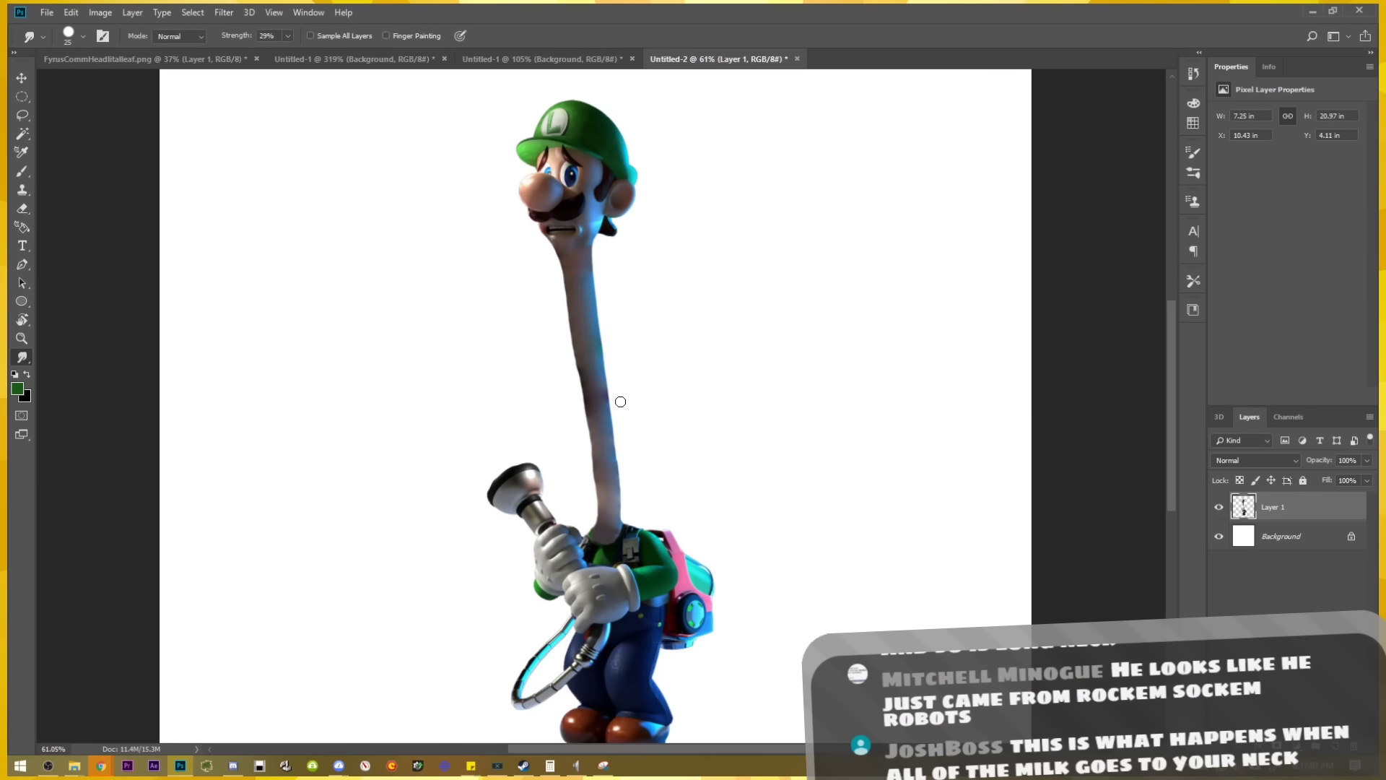
scroll(655, 373, down, 2)
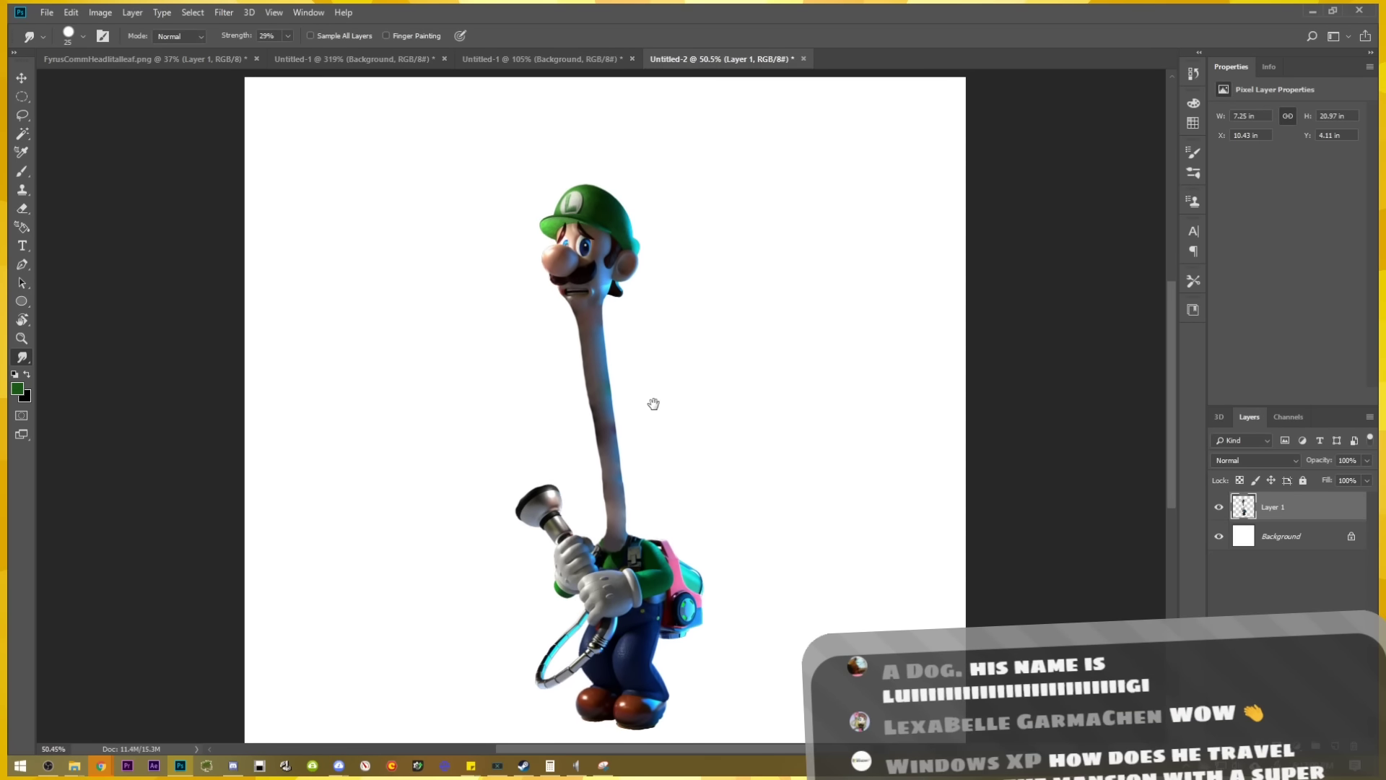
Bend Luigi's long neck with Puppet Warp by moving the pin at its middle.
key(v)
click(71, 12)
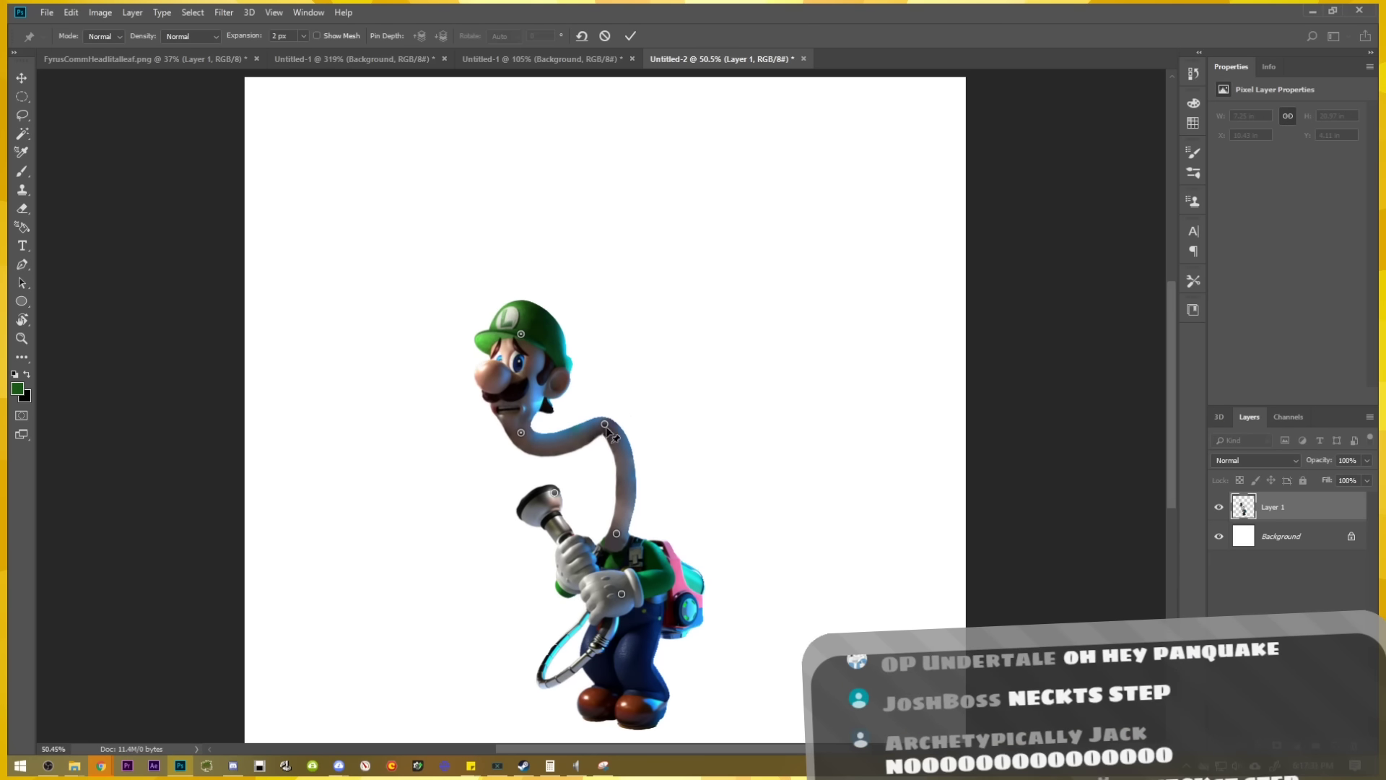
mouse_move(606, 428)
mouse_down()
mouse_move(618, 394)
mouse_move(594, 444)
mouse_up()
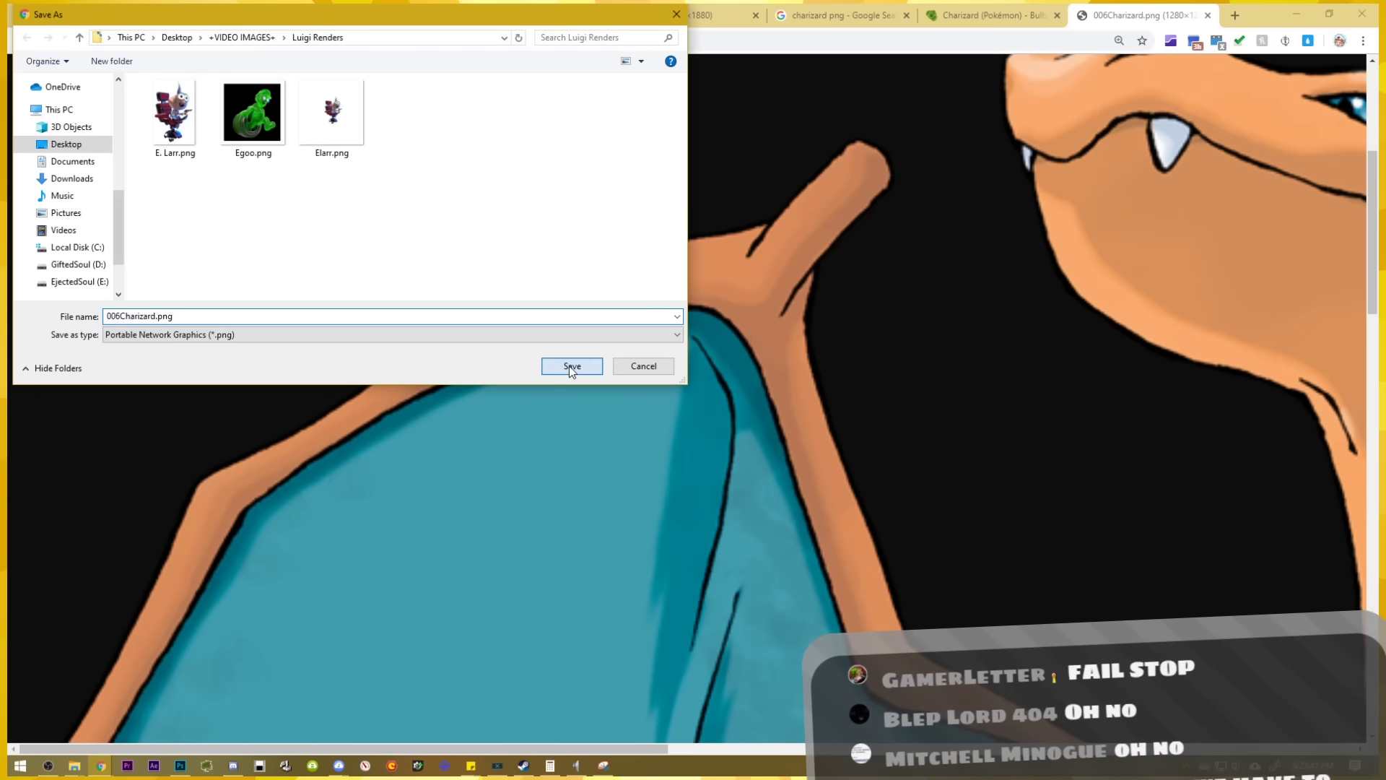
Save the Charizard image as 006Charizard.png in Luigi Renders and fit its wings behind Luigi's back, about 14.42 in wide.
click(571, 366)
drag(72, 739, 178, 758)
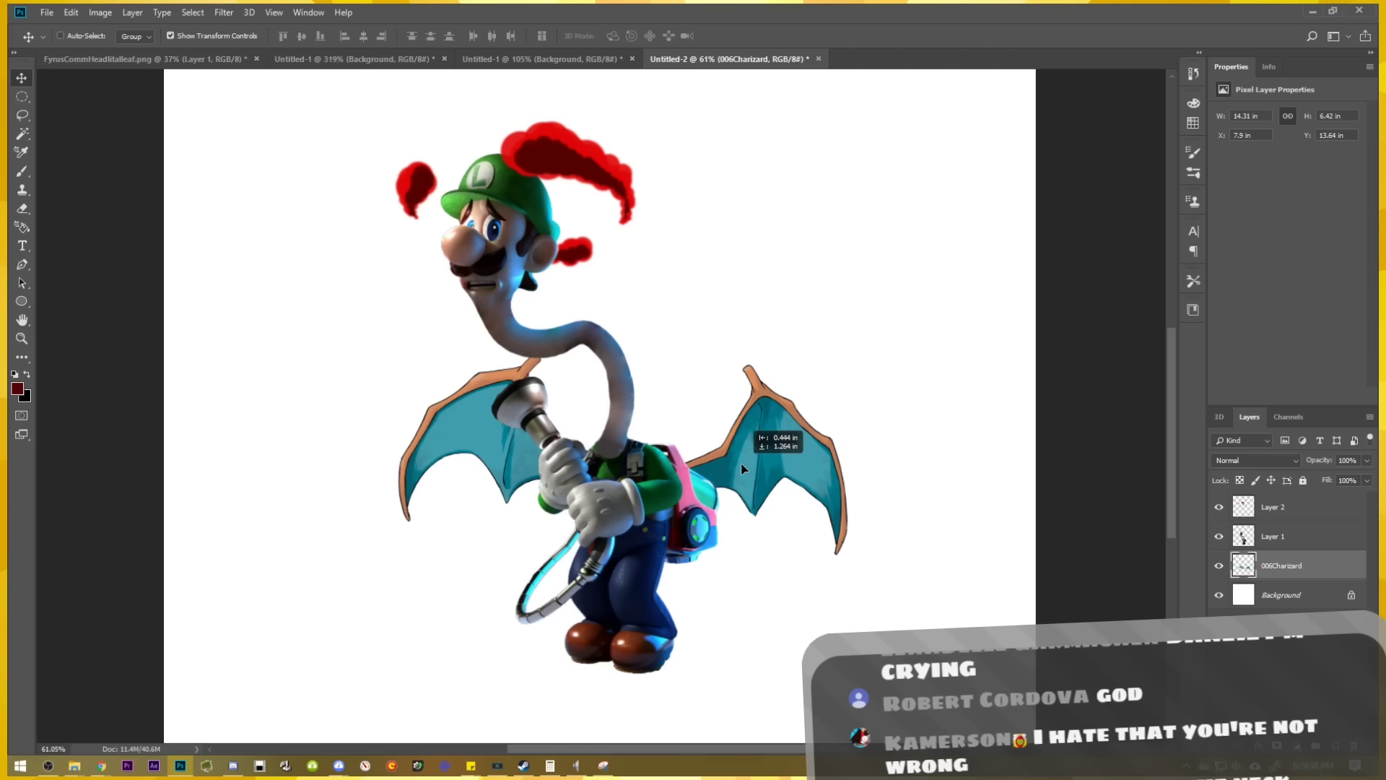
click(675, 527)
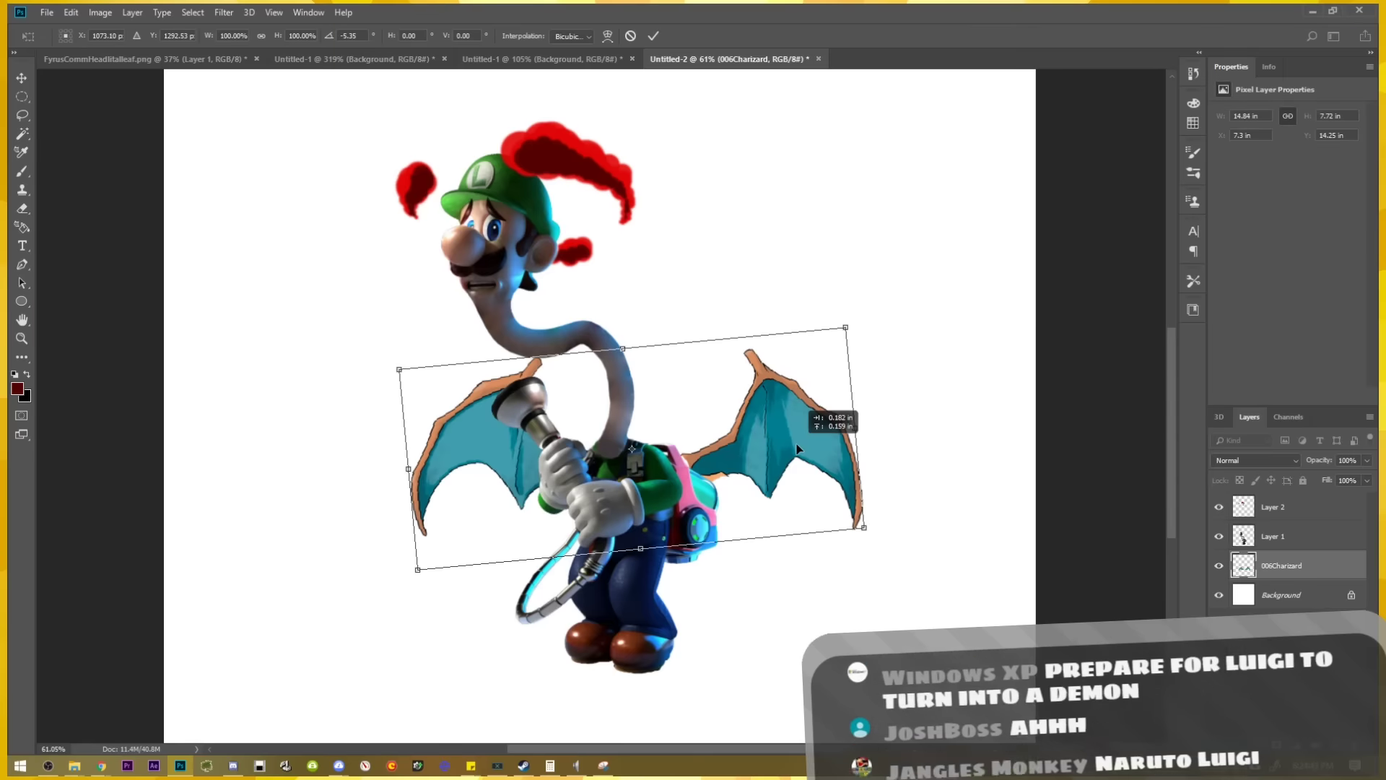
drag(796, 444, 794, 439)
key(Return)
scroll(747, 445, down, 4)
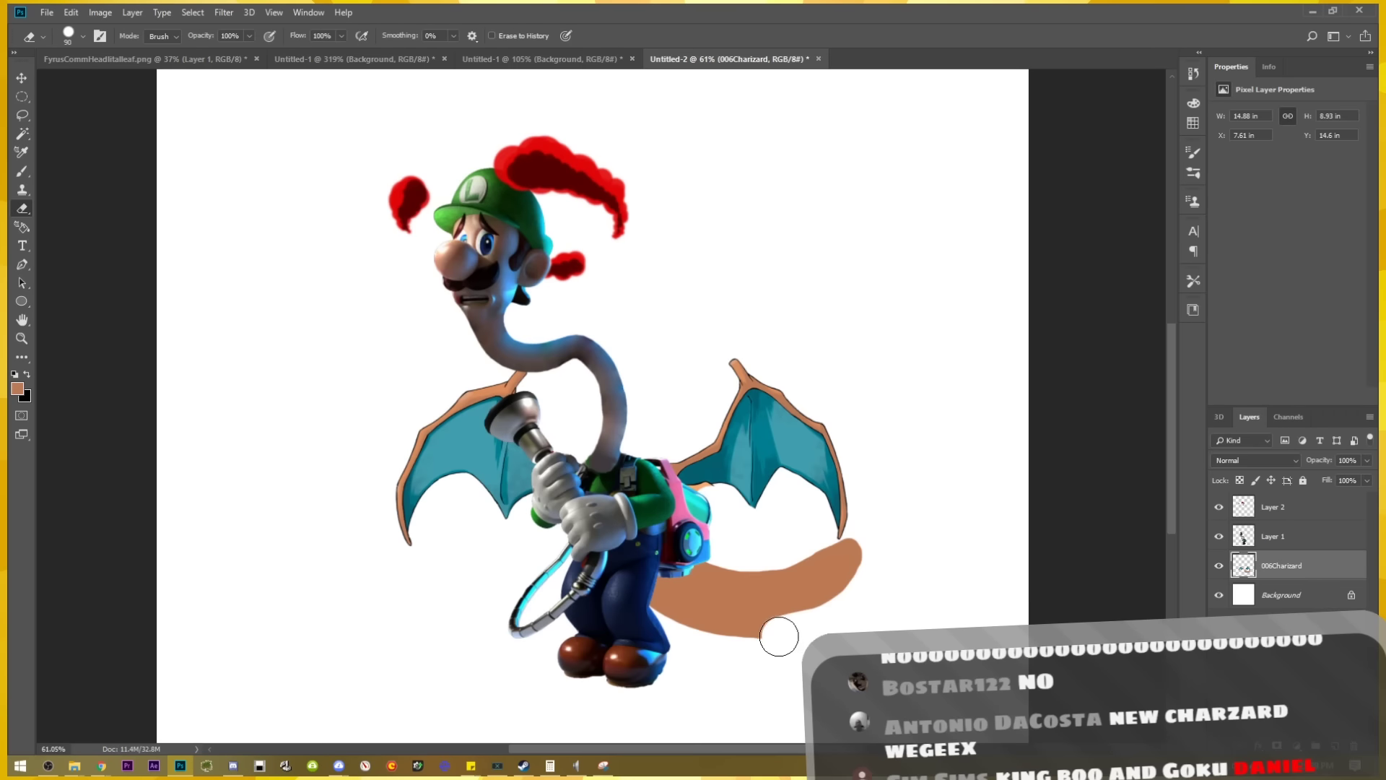
Add an orange tail curving out from behind Luigi on the 006Charizard layer, and select the Background layer.
drag(773, 641, 704, 639)
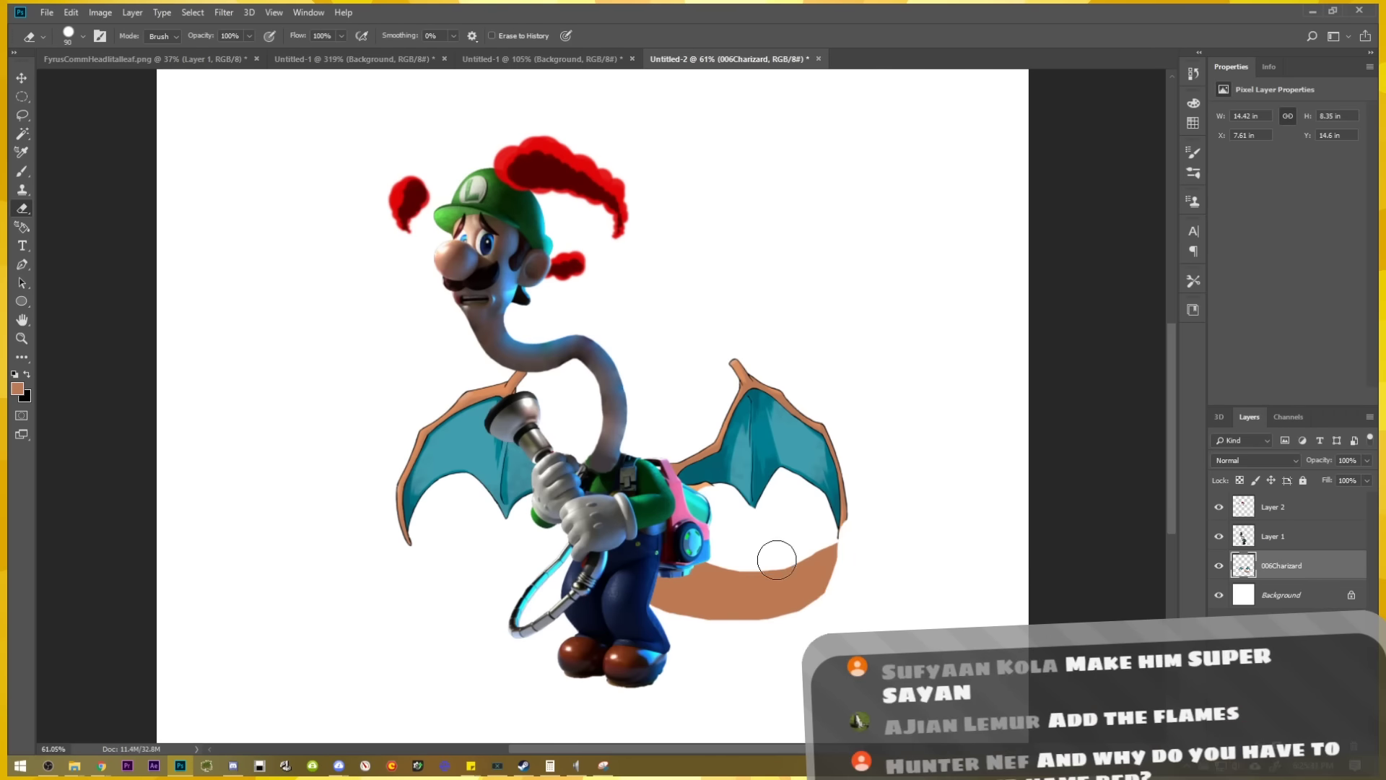
key(v)
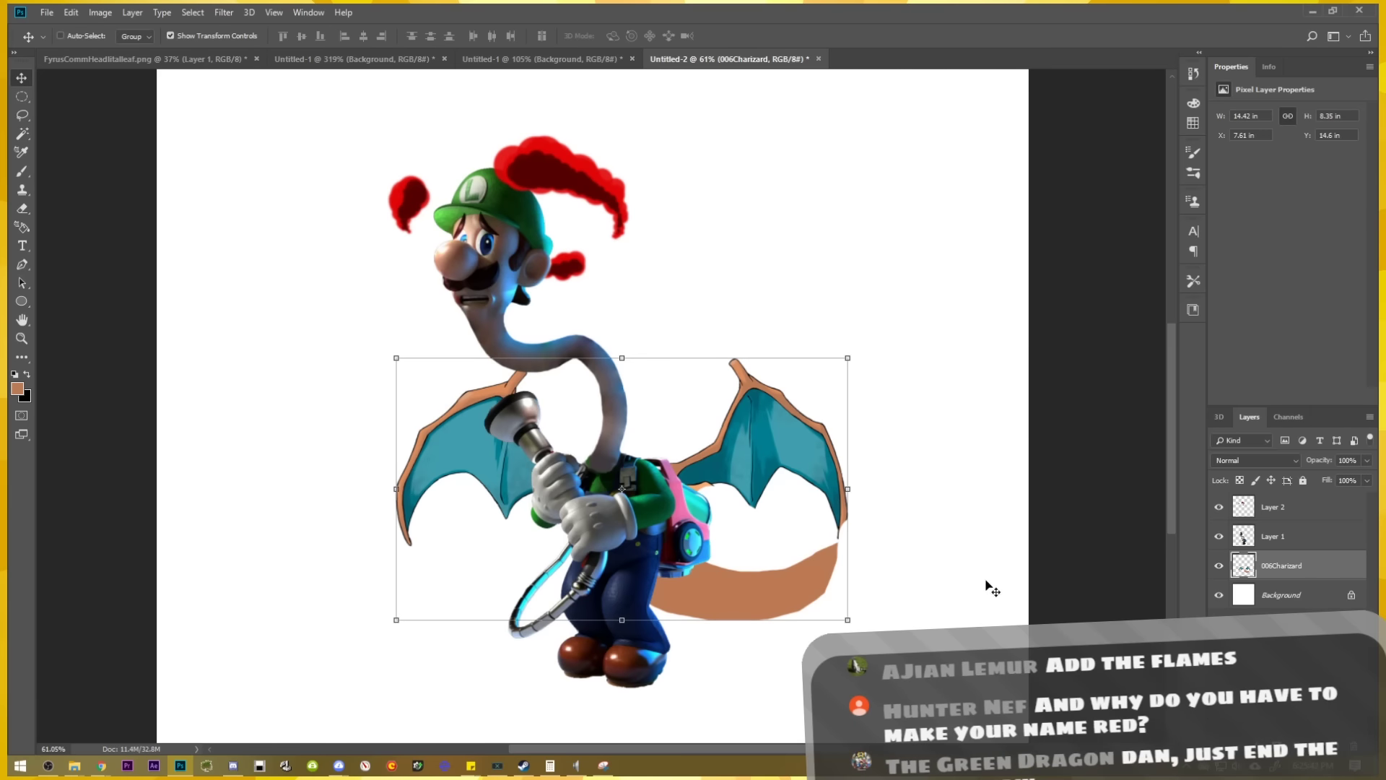
click(1276, 600)
scroll(853, 535, down, 3)
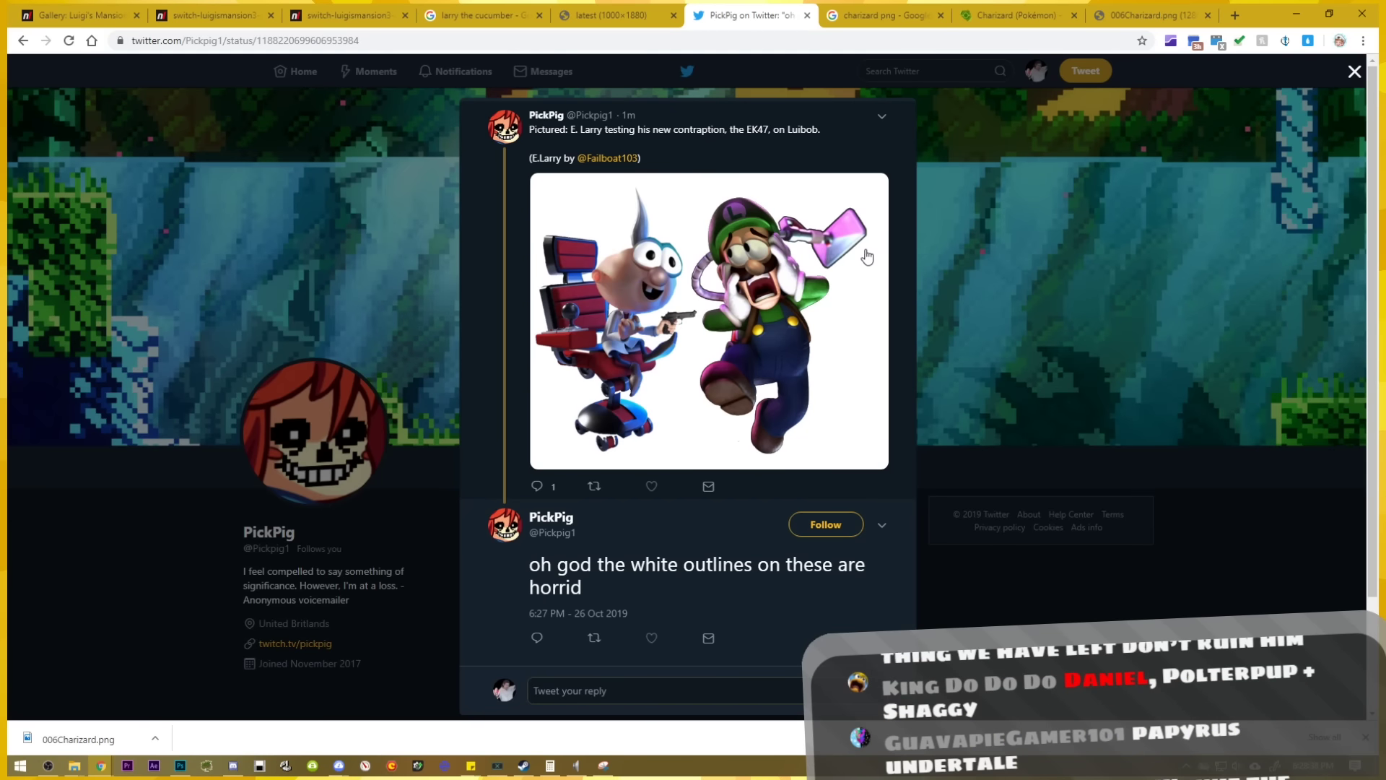
View the fan picture of E. Larry aiming a gun at Luigi enlarged from the tweet, and close it.
click(816, 214)
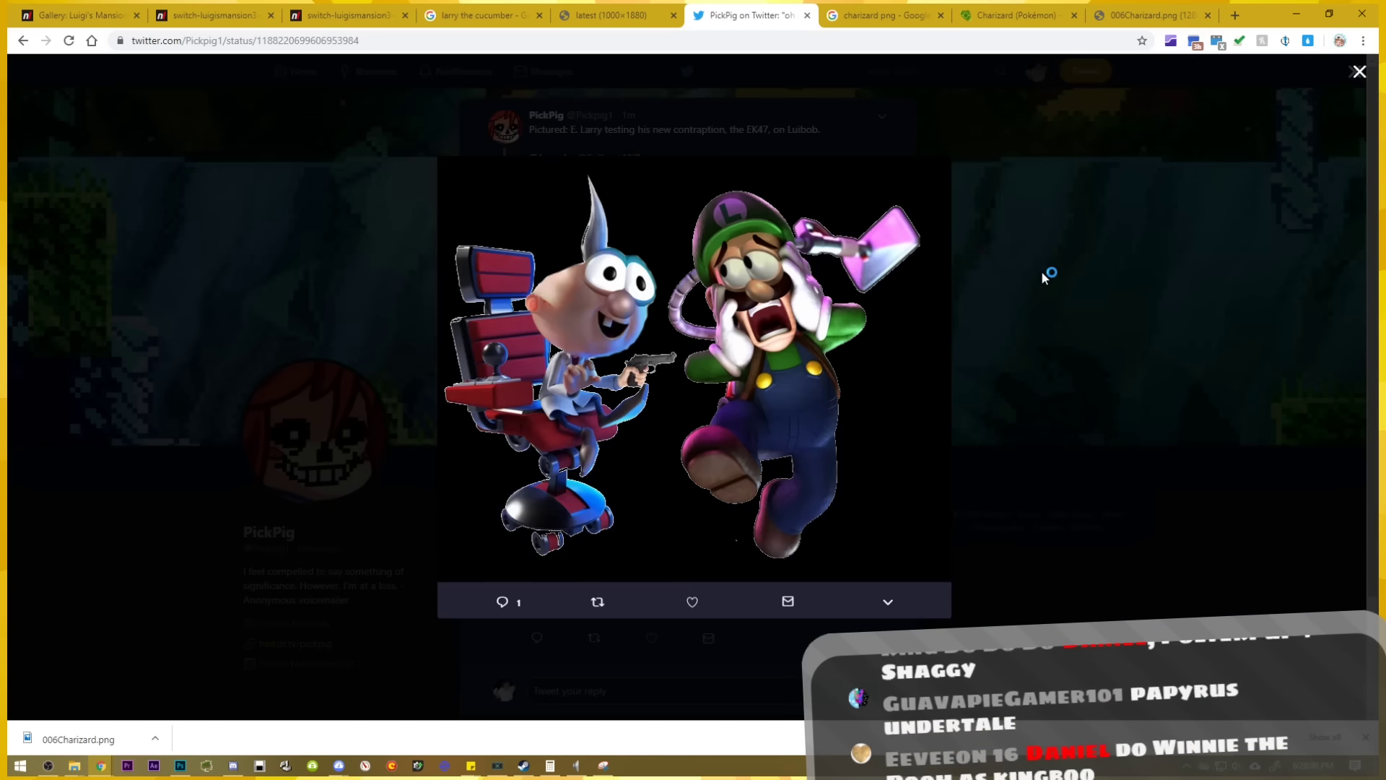
click(1041, 271)
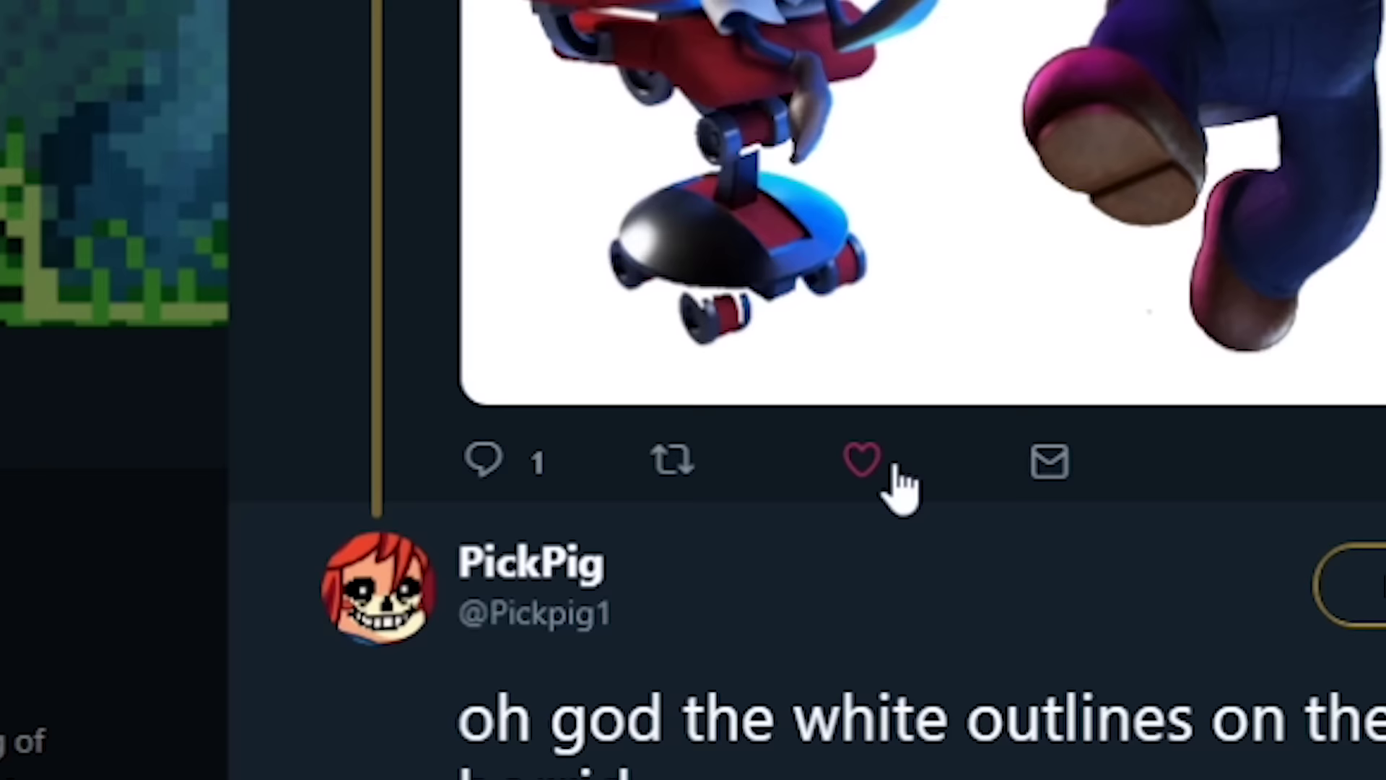
click(635, 530)
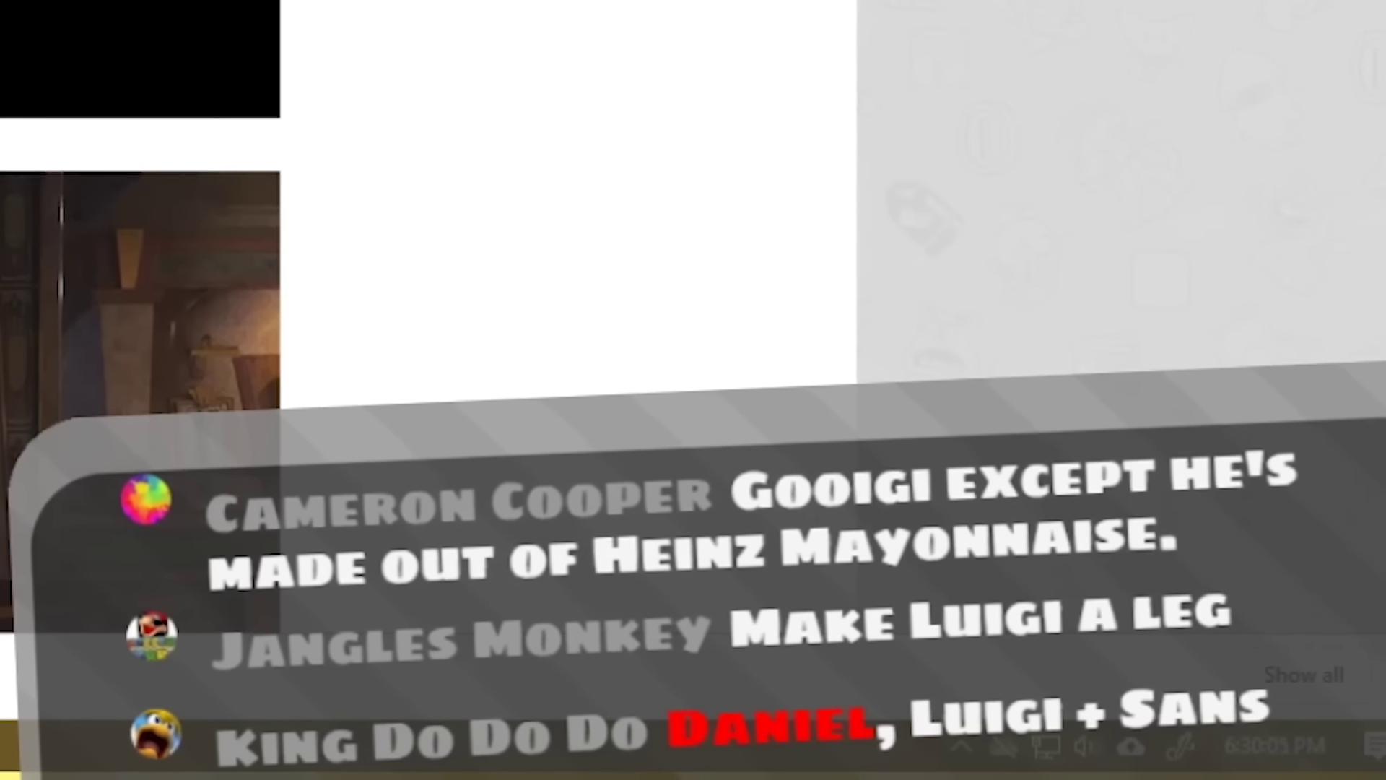
Search the web for images of heinz mayonnaise in a new browser tab and open the first jar picture.
click(1233, 15)
text(hei)
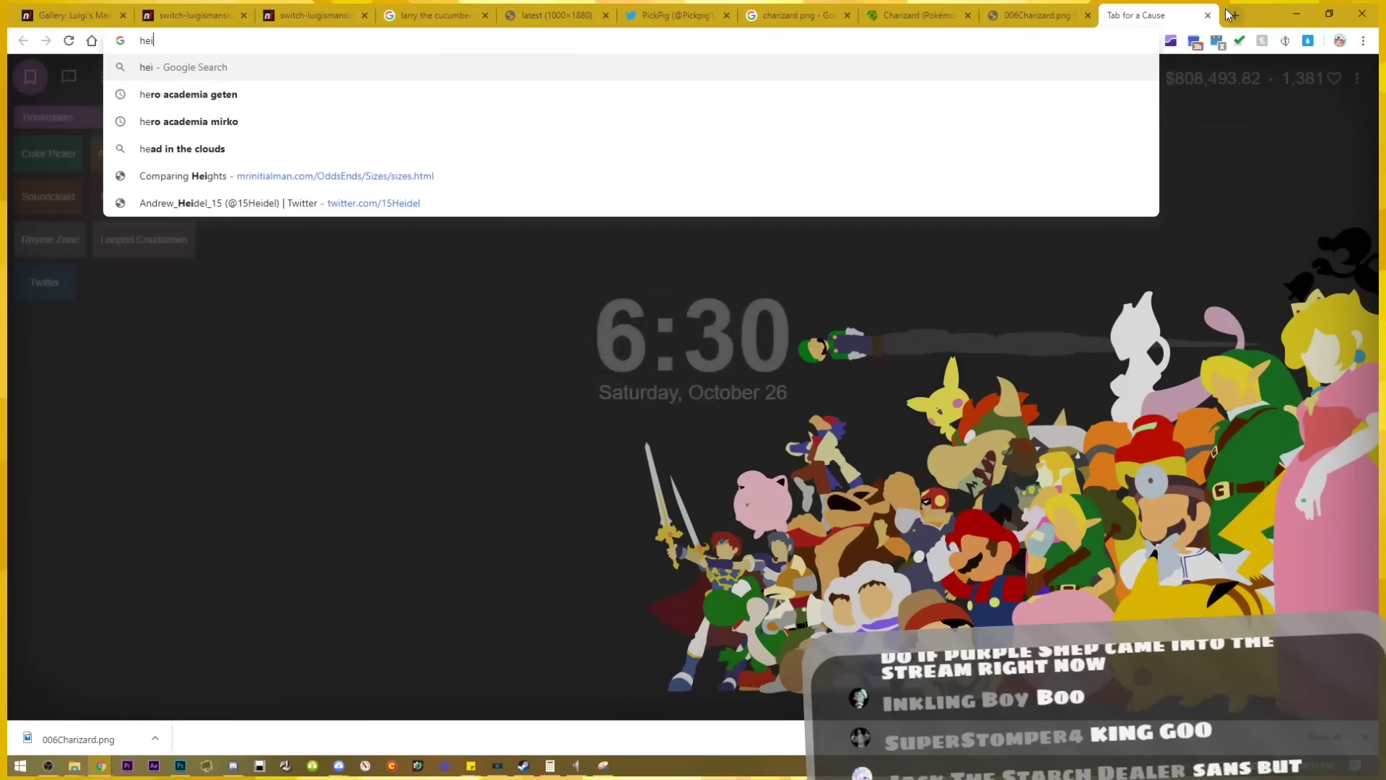
text(nz mayon)
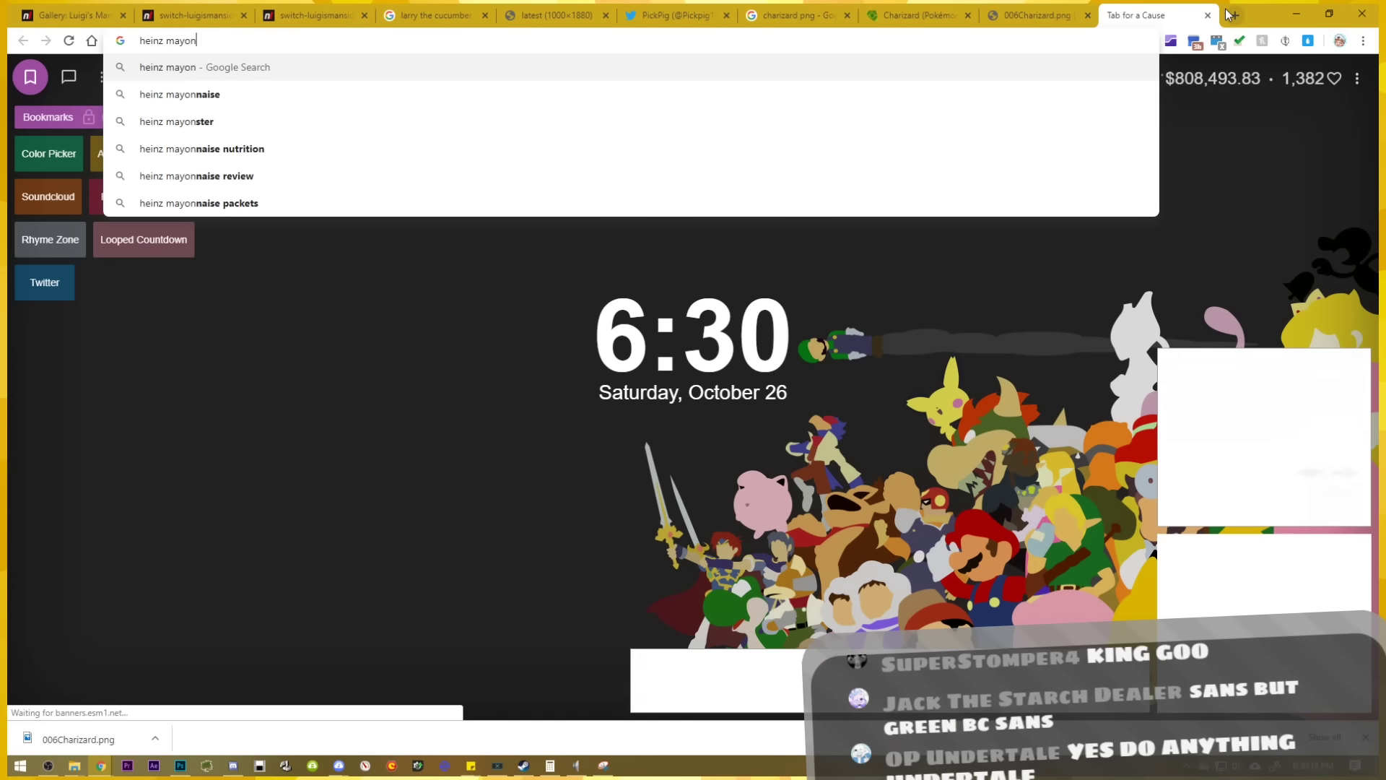
key(Down)
key(Return)
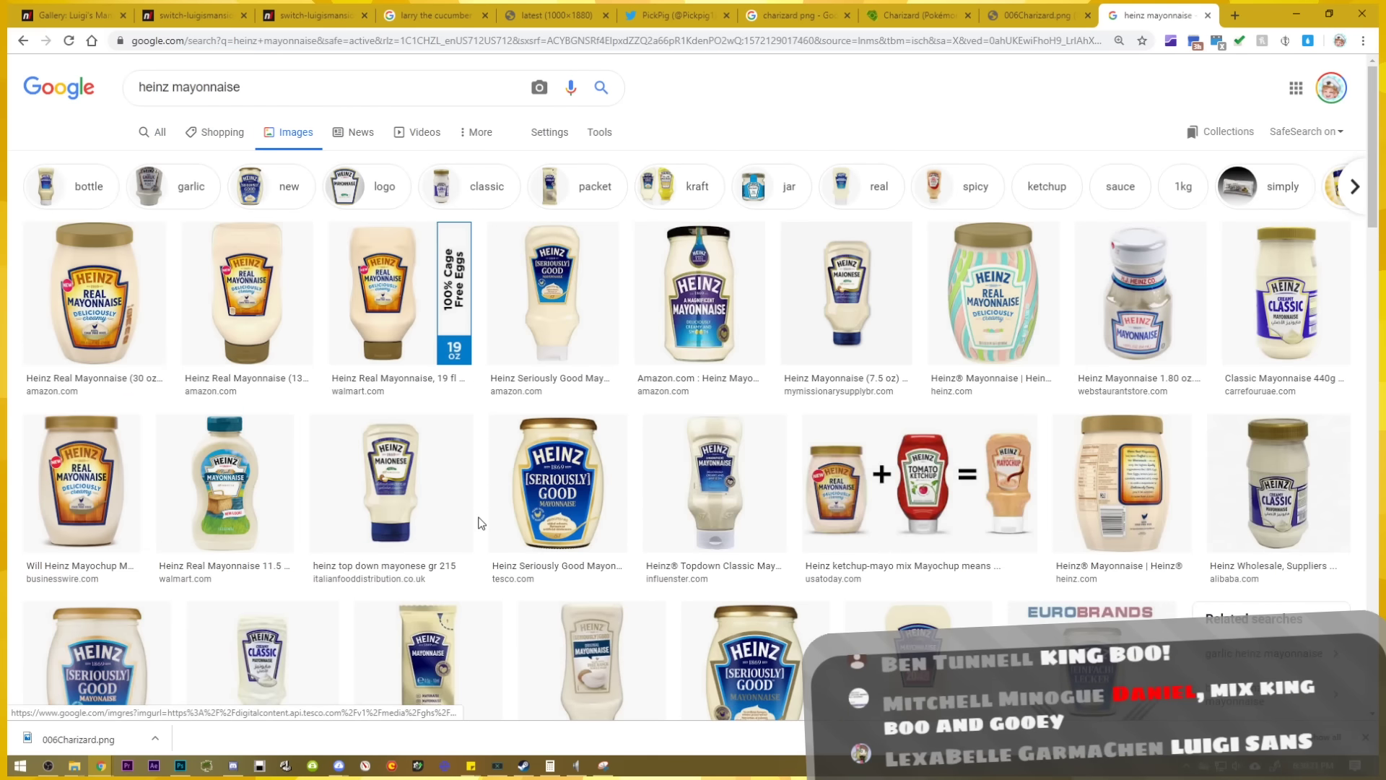
click(134, 347)
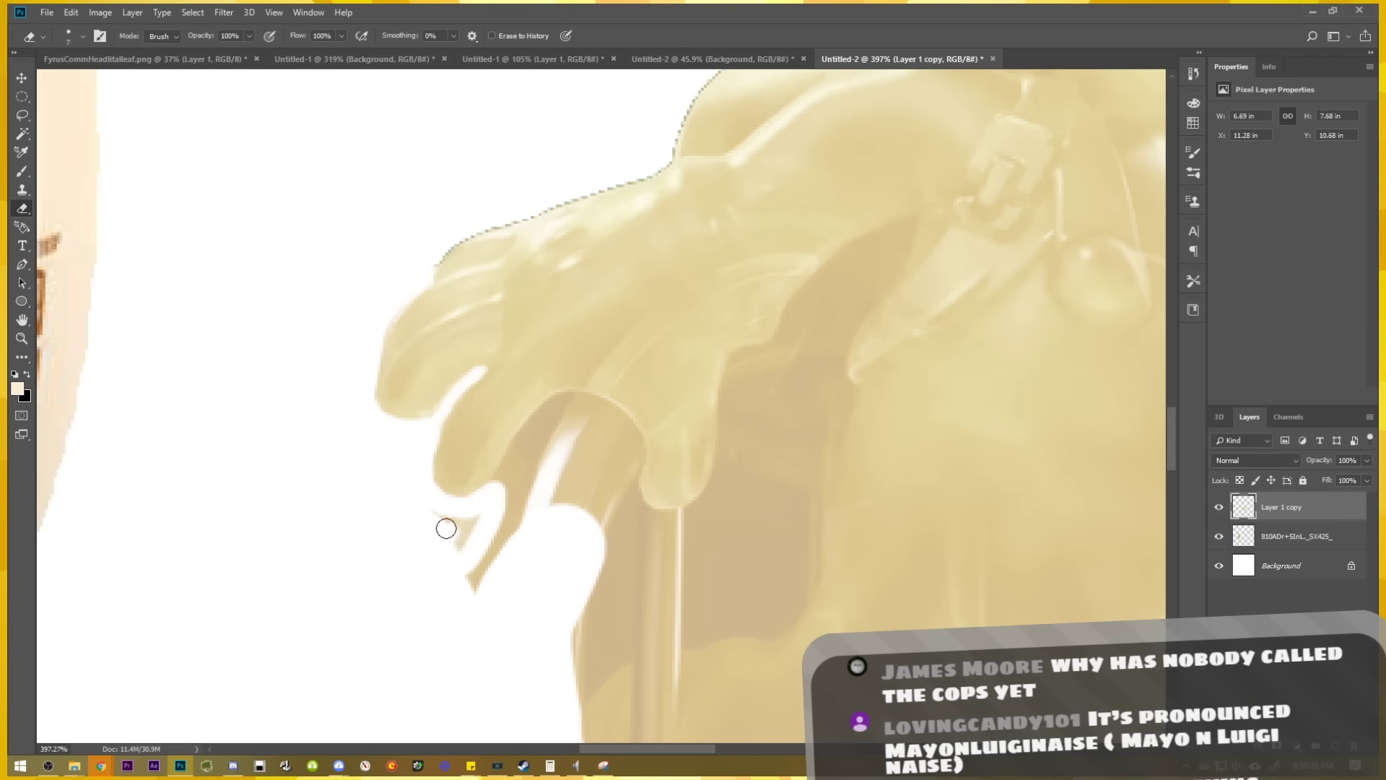
Erase the leftover patches beside Gooigi's fingers and clear out the inside of the mayonnaise jar's rim, with a smaller eraser for its edges.
drag(446, 528, 456, 523)
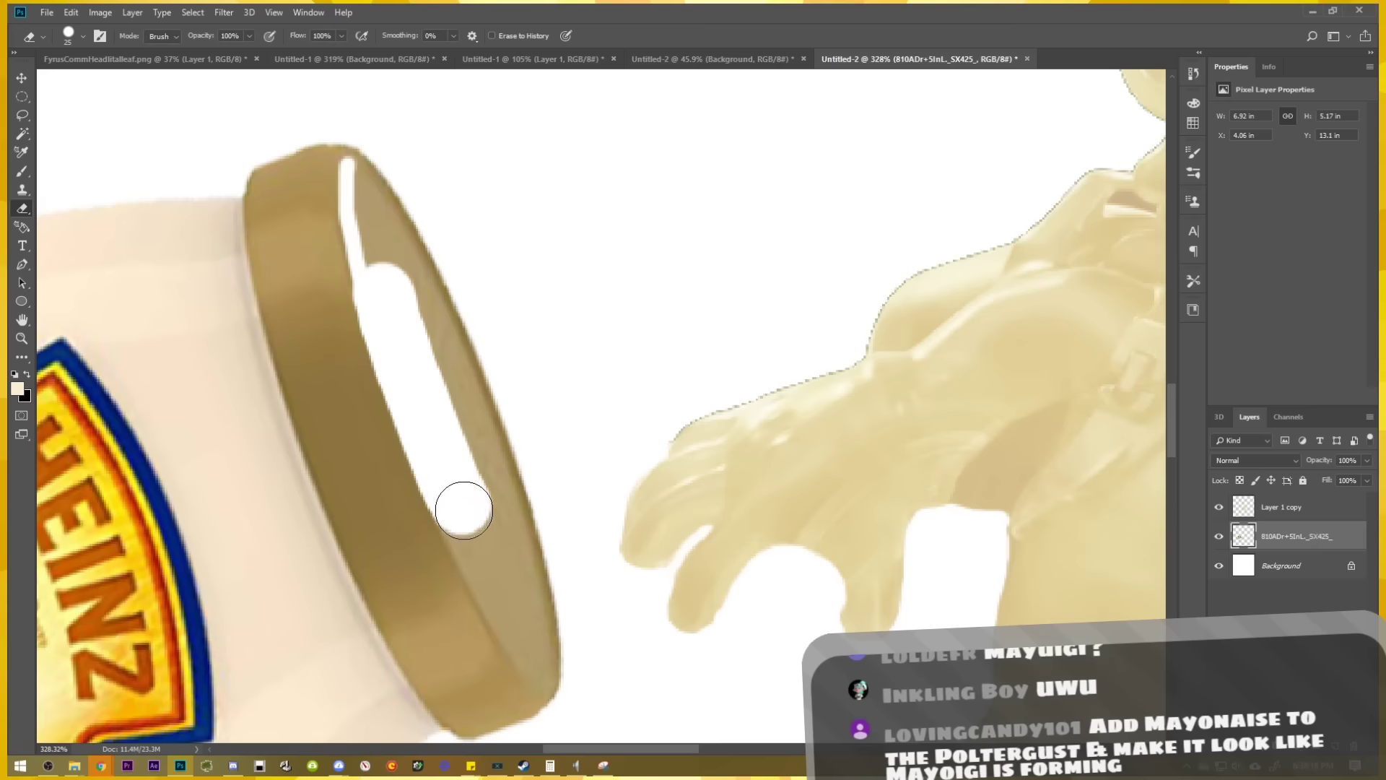
mouse_move(464, 510)
mouse_down()
mouse_move(507, 588)
mouse_move(470, 441)
mouse_move(389, 255)
mouse_up()
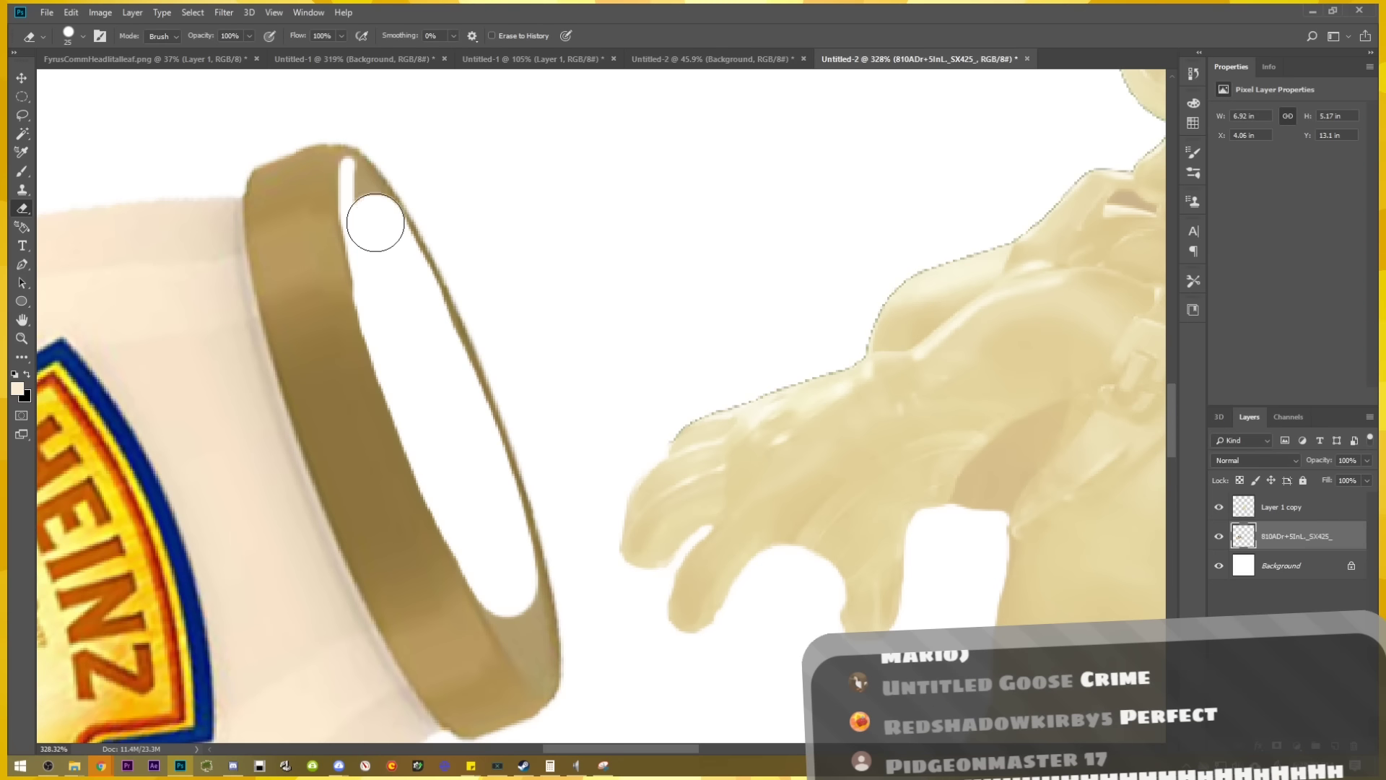
key(bracketleft)
key(bracketleft)
key(bracketleft)
key(bracketleft)
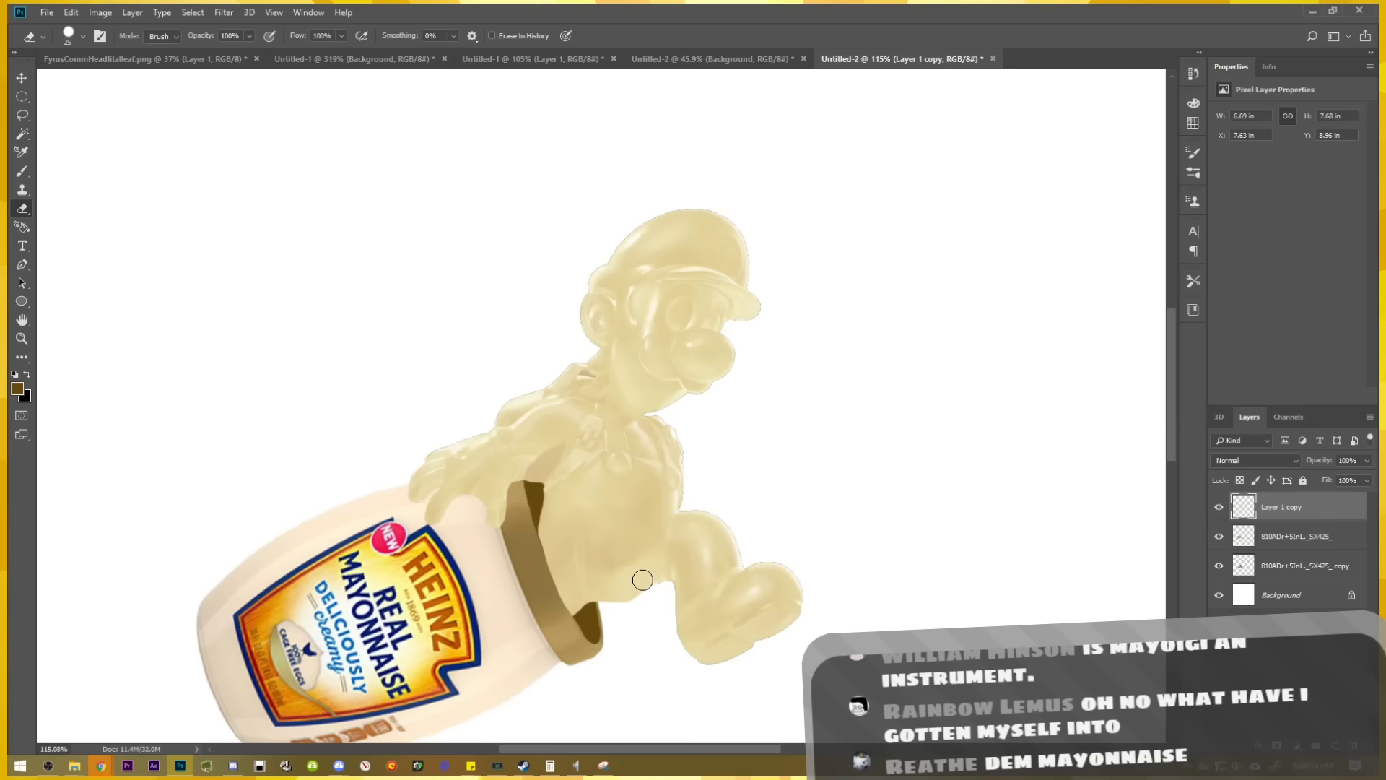
Nudge the mayonnaise Gooigi on Layer 1 copy within the jar's mouth and crop the canvas tightly around the jar and figure.
key(v)
drag(593, 493, 596, 496)
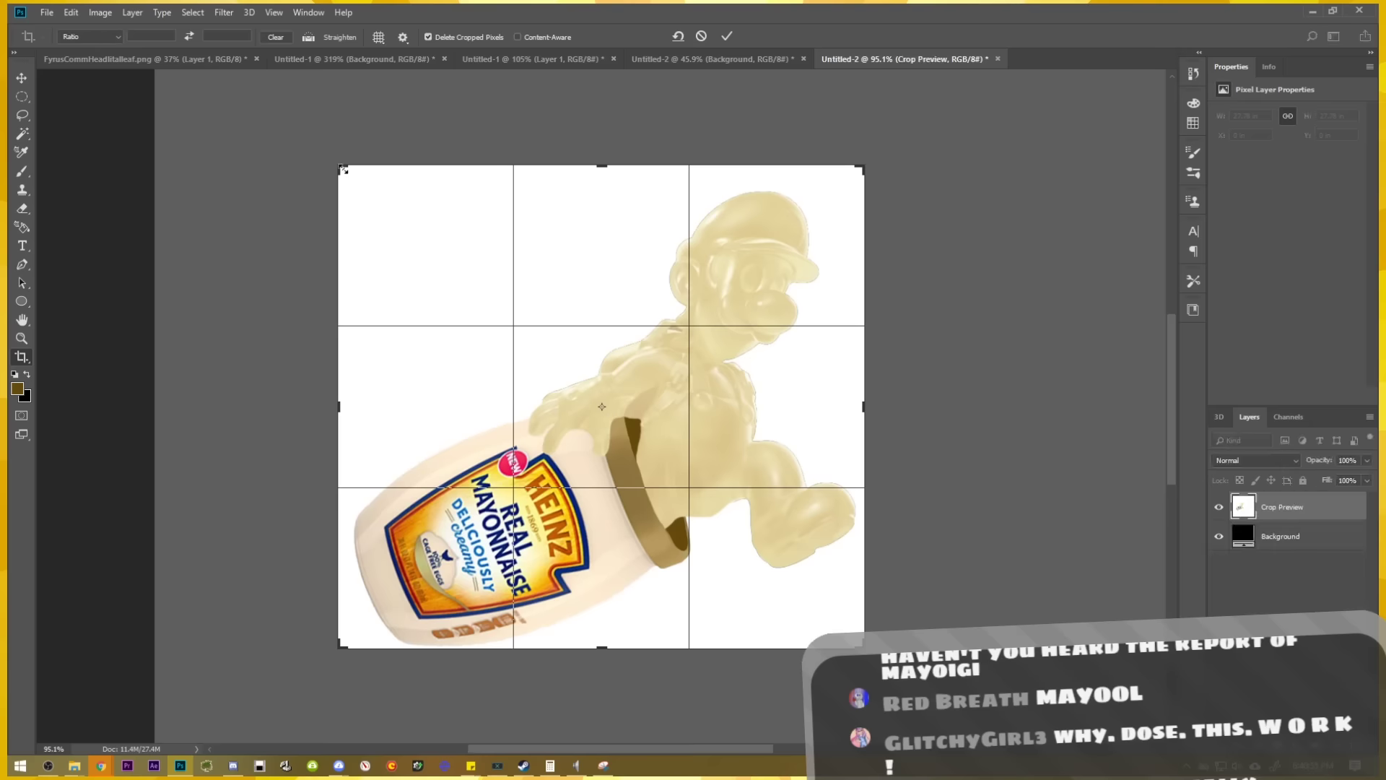
drag(343, 169, 342, 176)
key(Return)
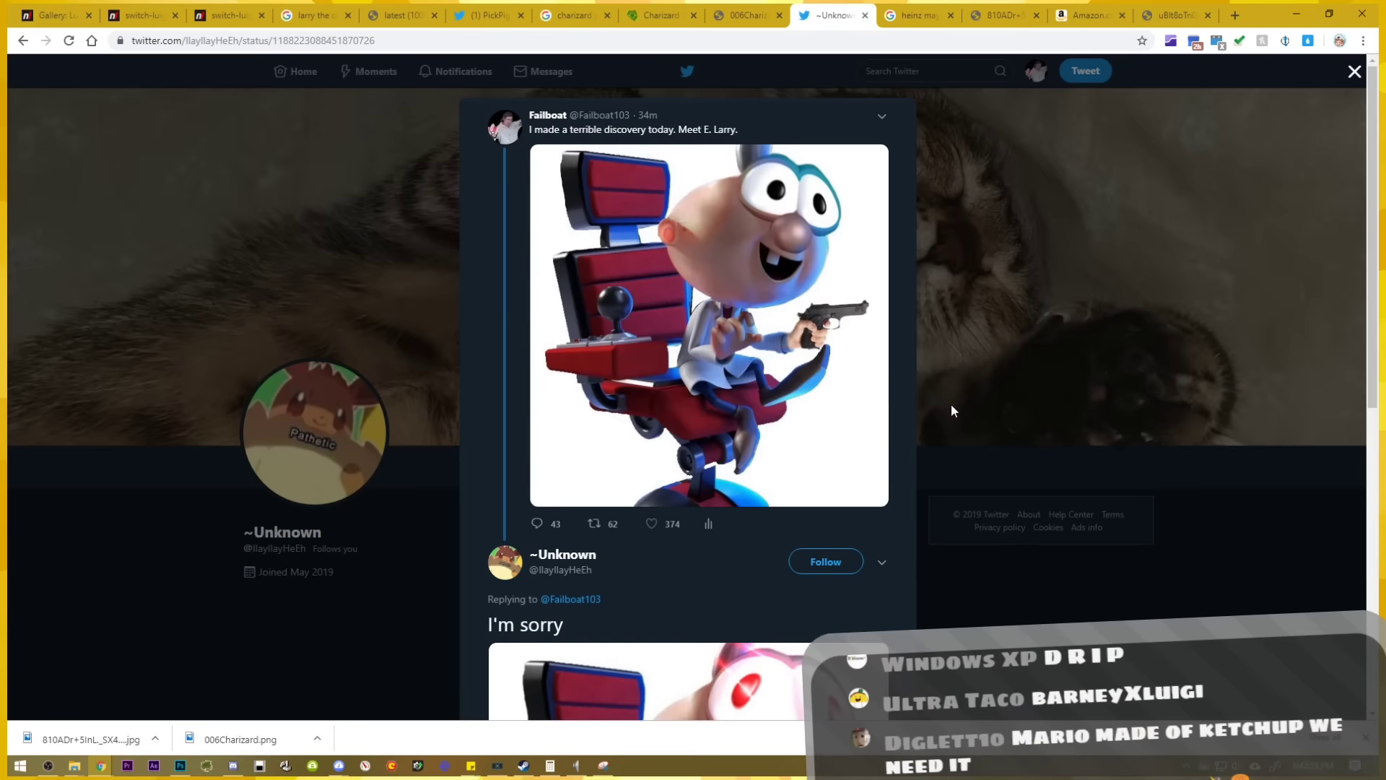
scroll(951, 404, down, 3)
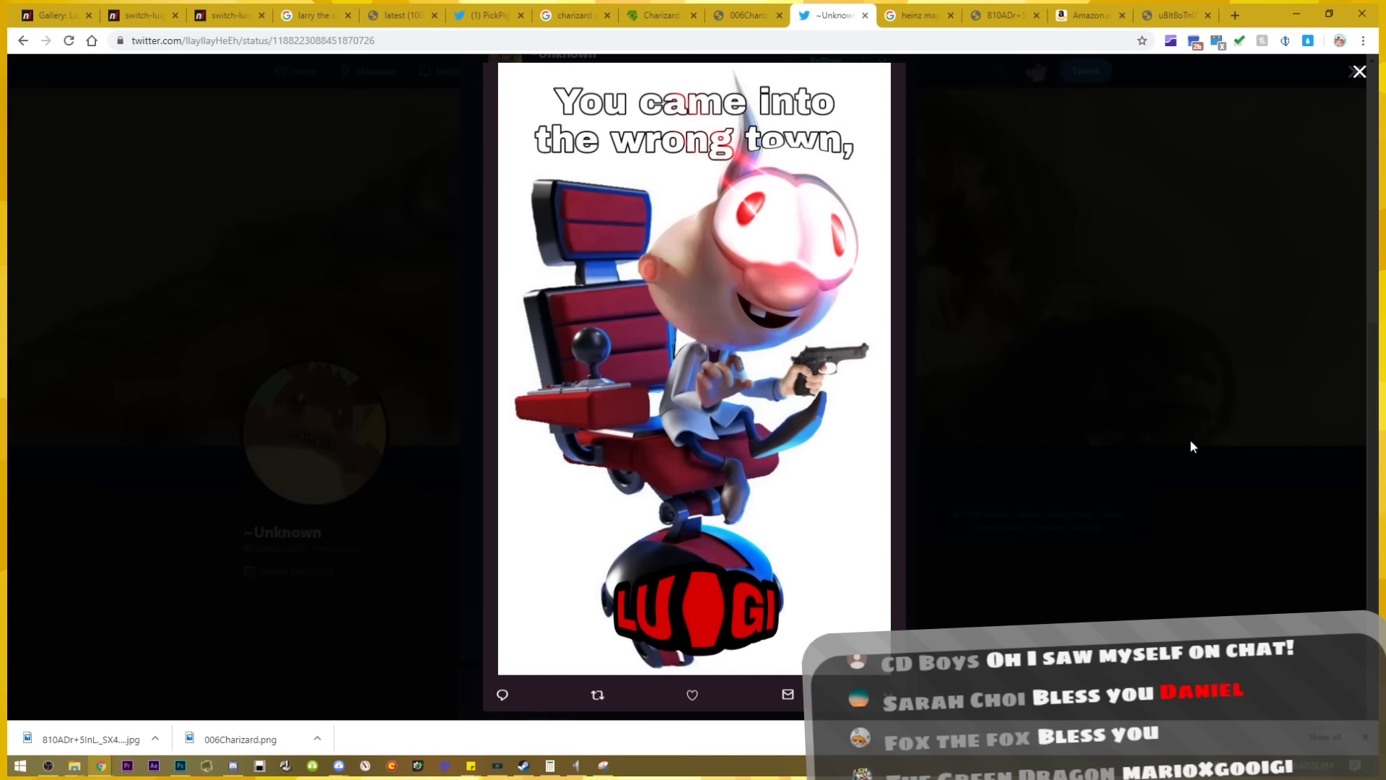